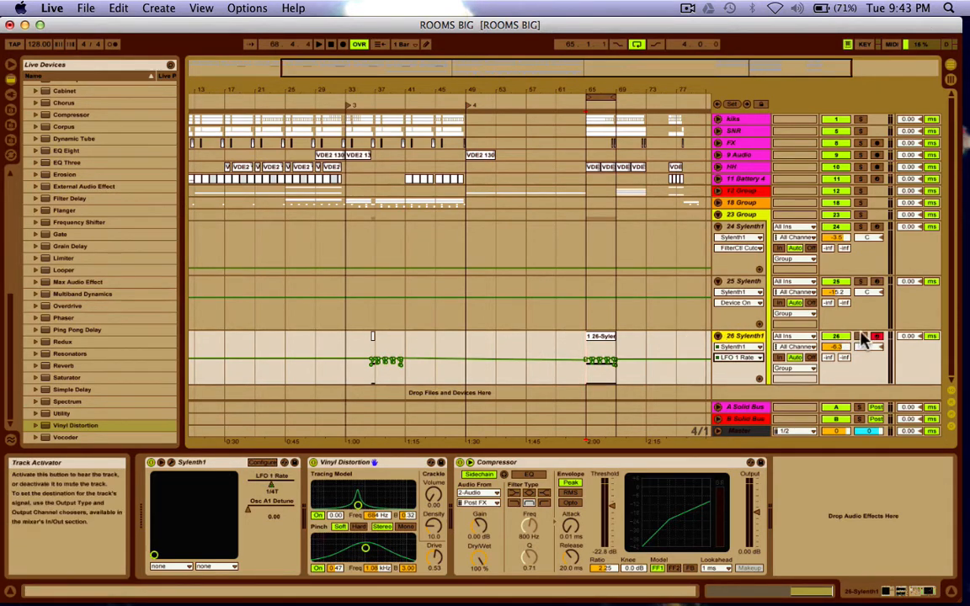
Solo the 26 Sylenth1 track and play back the looped section from bar 65
{"action": "left_click", "coordinate": [861, 336]}
{"action": "key", "text": "space"}
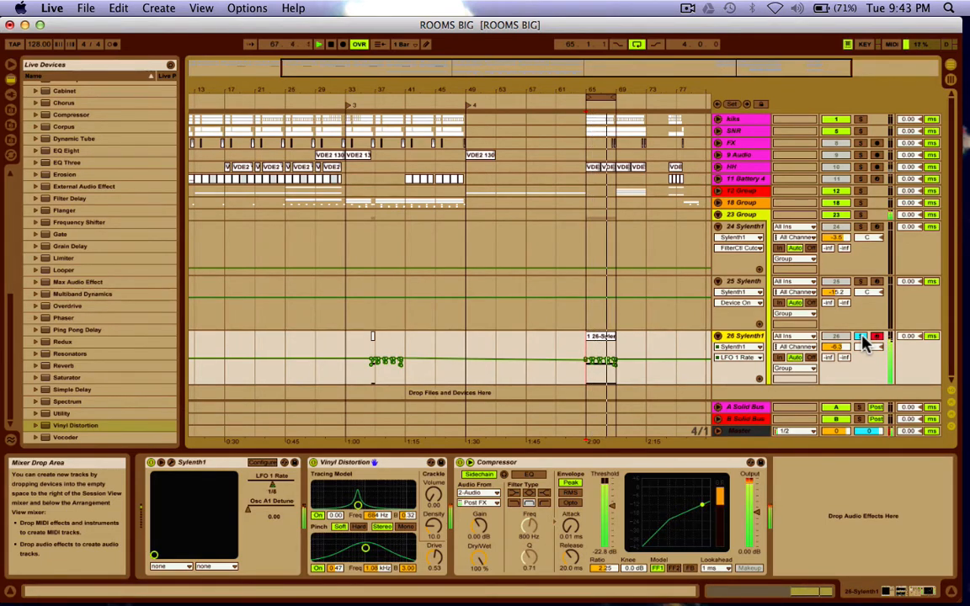
{"action": "key", "text": "space"}
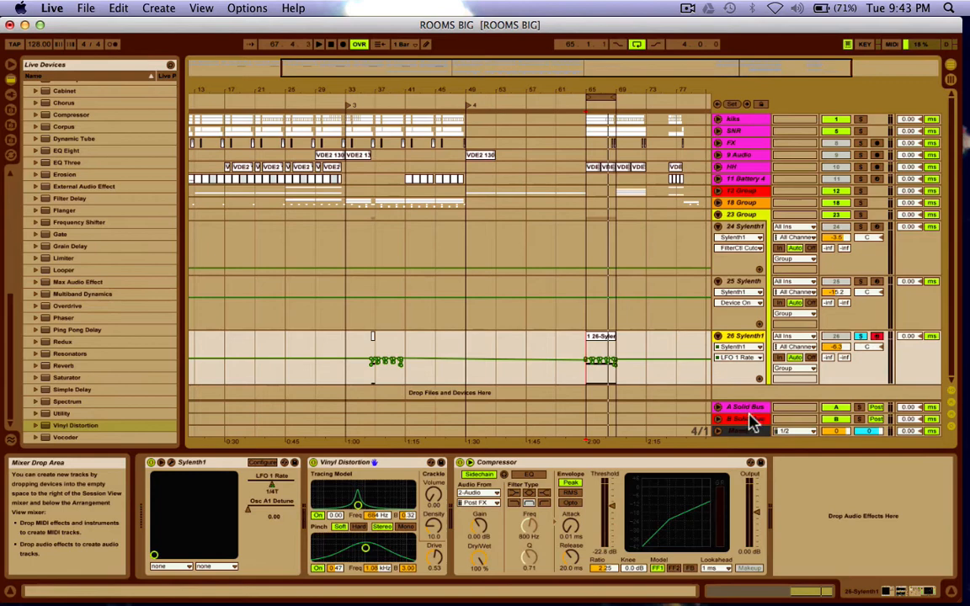
Inspect the MIDI notes of track 26's clip at bar 65, and bring up the track's Sylenth1 plug-in editor
{"action": "double_click", "coordinate": [600, 341]}
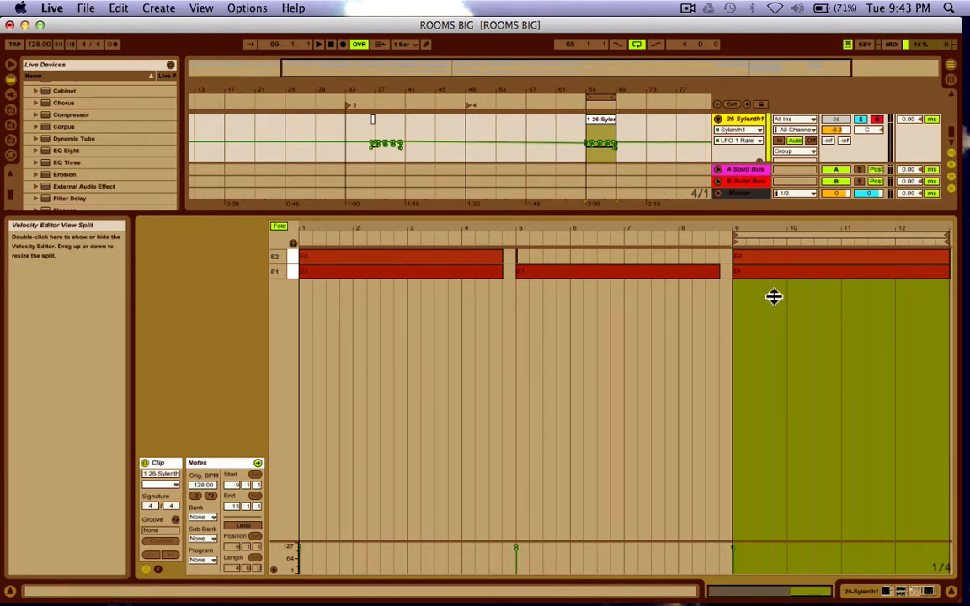
{"action": "key", "text": "shift+Tab"}
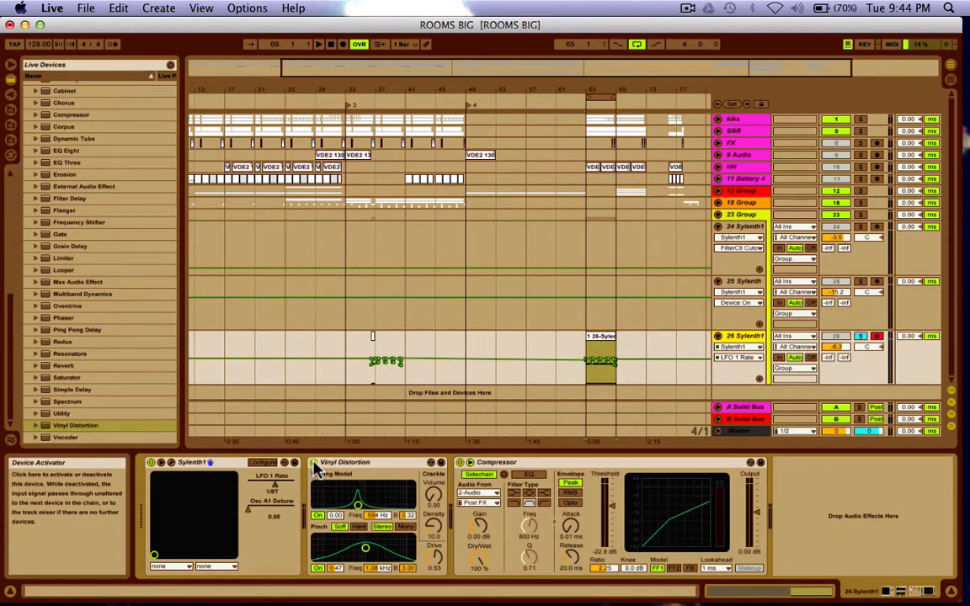
{"action": "left_click", "coordinate": [171, 464]}
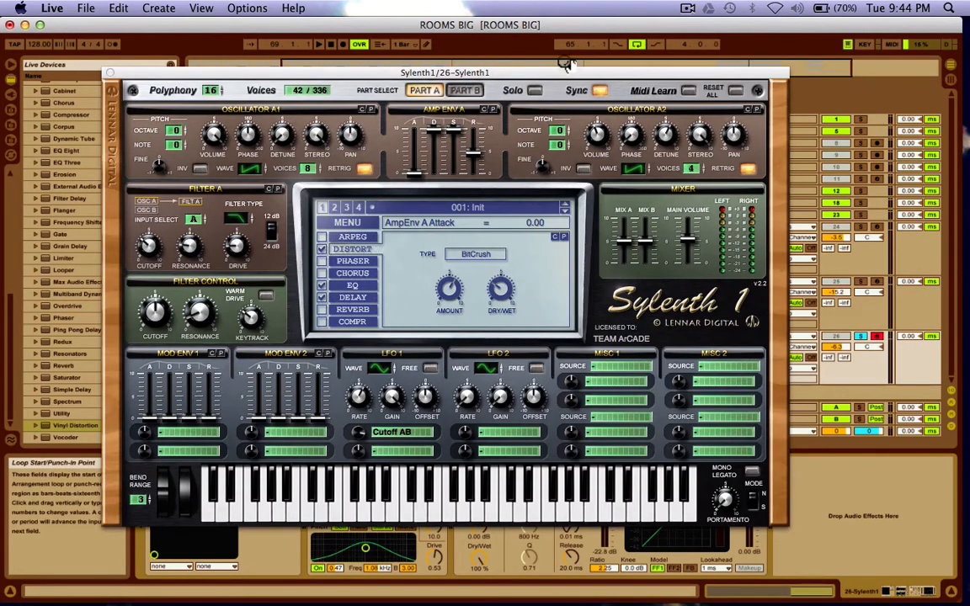
{"action": "left_click_drag", "start_coordinate": [564, 75], "coordinate": [537, 76]}
Play the loop while toggling Sylenth1's Distort effect off and back on to compare the sound
{"action": "key", "text": "space"}
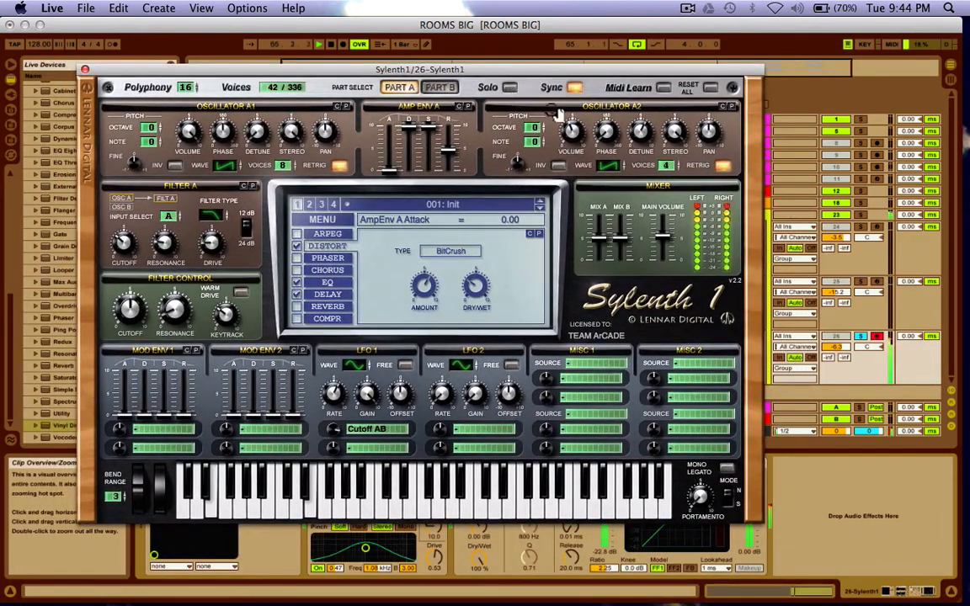
{"action": "left_click", "coordinate": [297, 246]}
{"action": "left_click", "coordinate": [298, 246]}
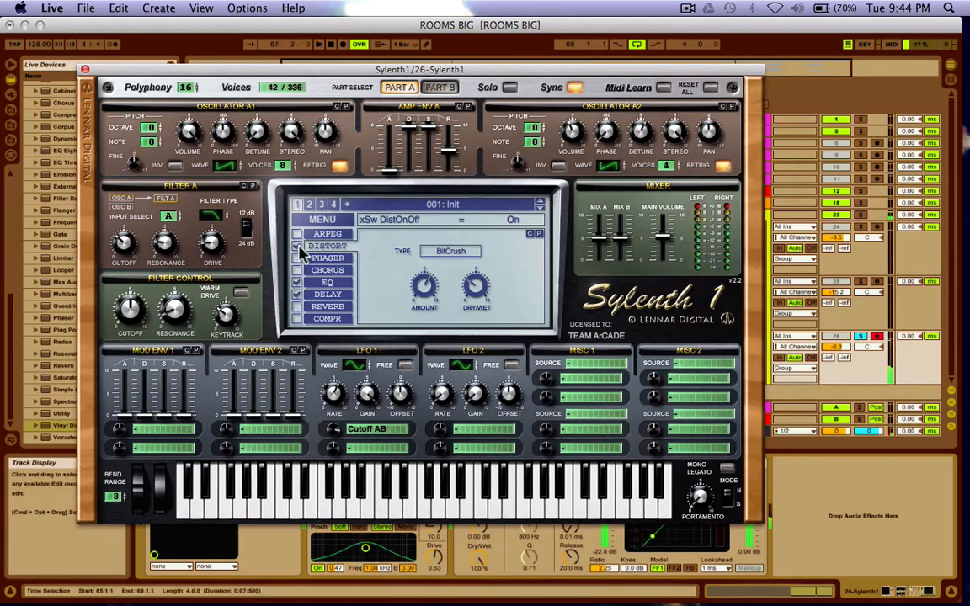
{"action": "left_click_drag", "start_coordinate": [311, 67], "coordinate": [337, 71]}
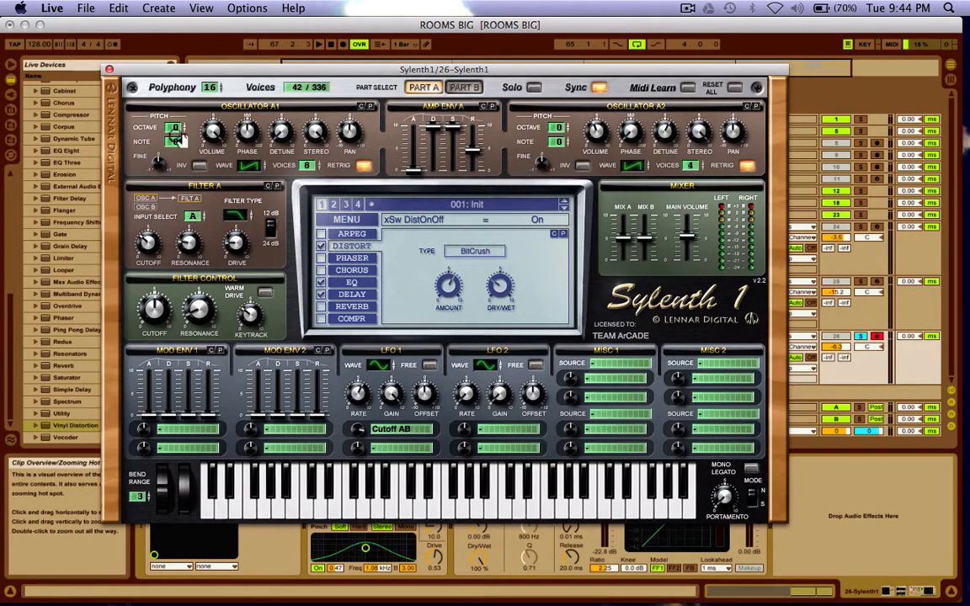
{"action": "left_click", "coordinate": [341, 219]}
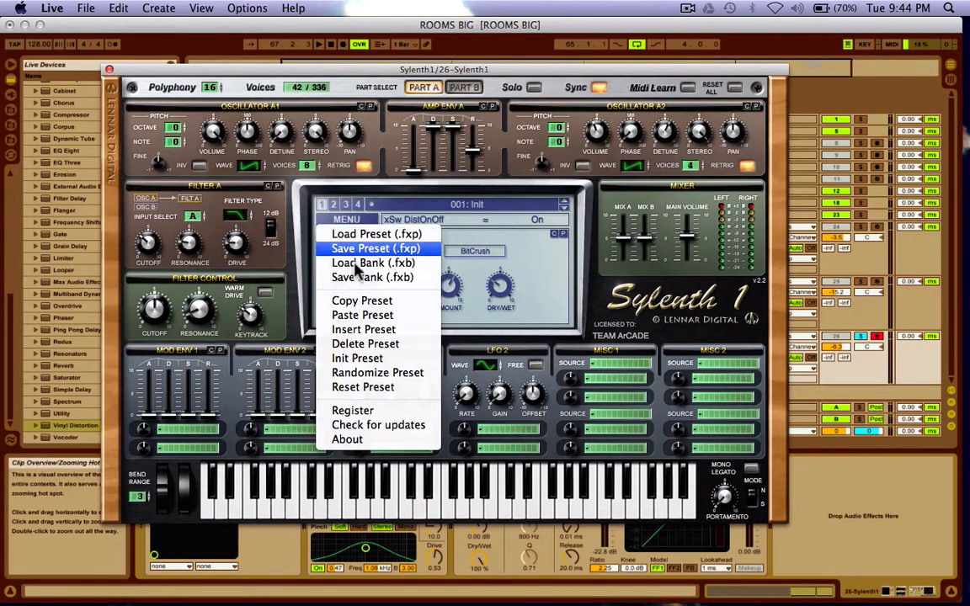
{"action": "left_click", "coordinate": [366, 87]}
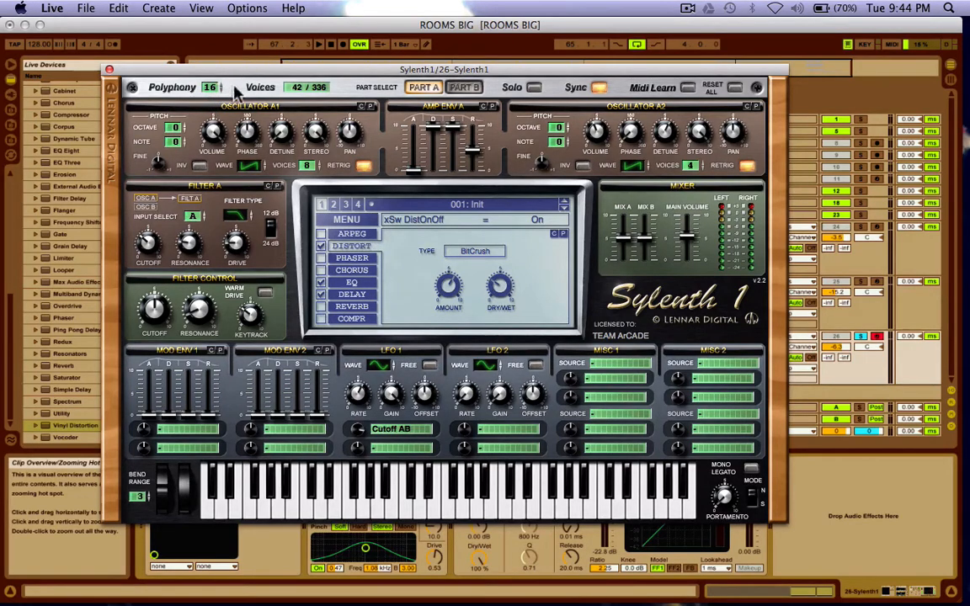
Check Oscillator A1's wave and phase, Oscillator A2's detune, and the release of amp envelope A
{"action": "left_click", "coordinate": [250, 168]}
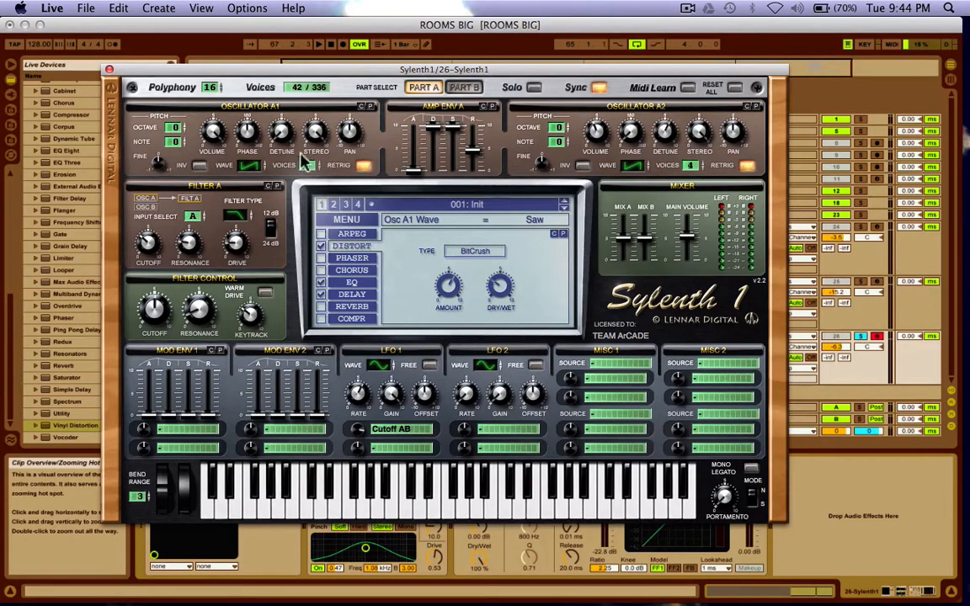
{"action": "left_click", "coordinate": [249, 138]}
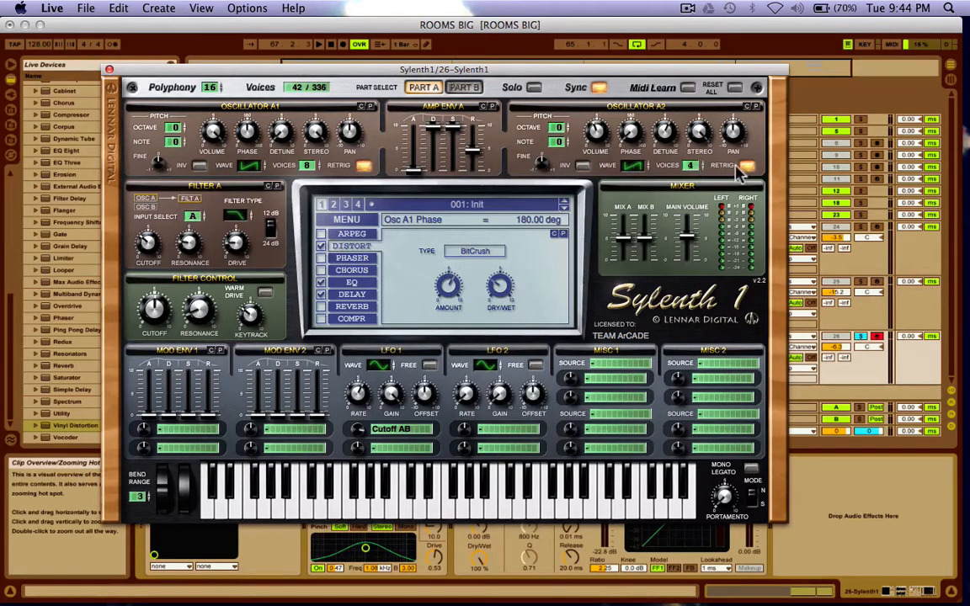
{"action": "left_click", "coordinate": [667, 132]}
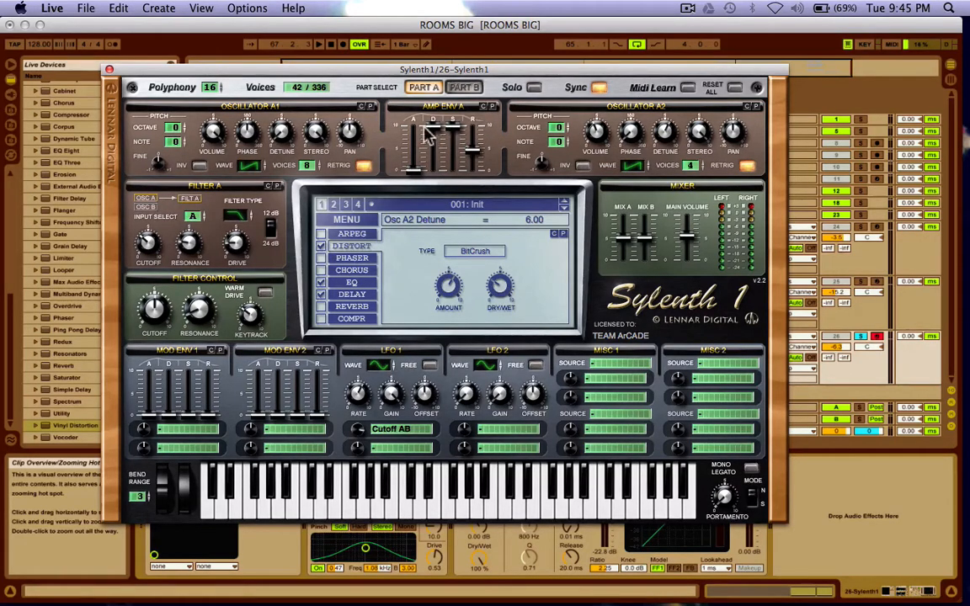
{"action": "left_click", "coordinate": [476, 158]}
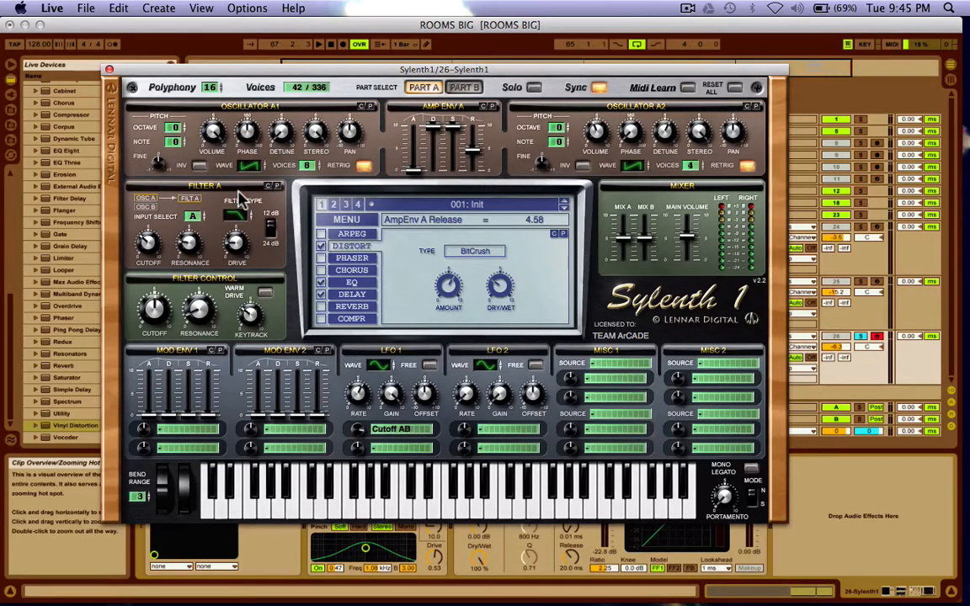
Check Filter A's type, drive, resonance and cutoff, along with the Filter Control cutoff, resonance and keytrack
{"action": "left_click", "coordinate": [248, 219]}
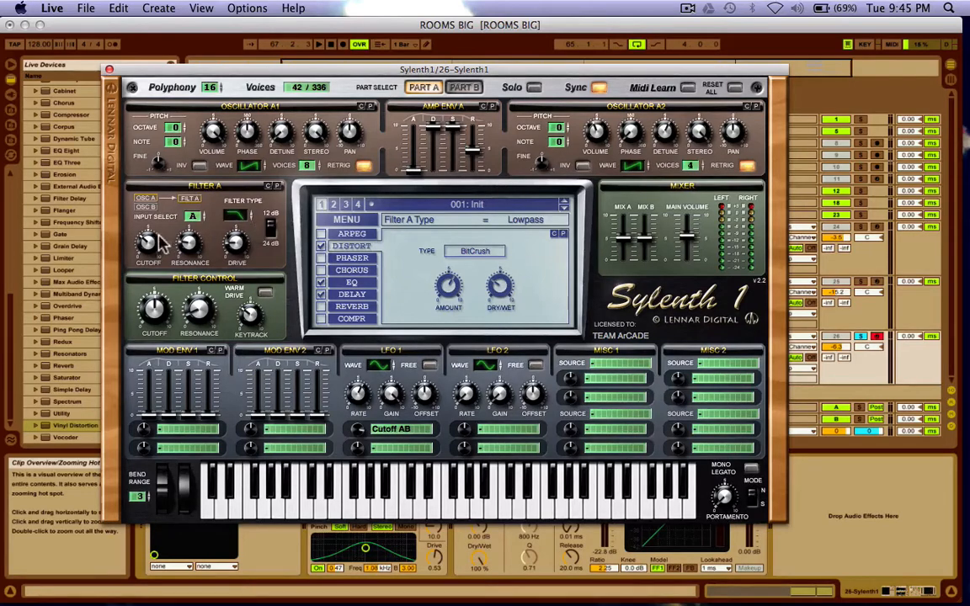
{"action": "left_click_drag", "start_coordinate": [240, 248], "coordinate": [242, 243]}
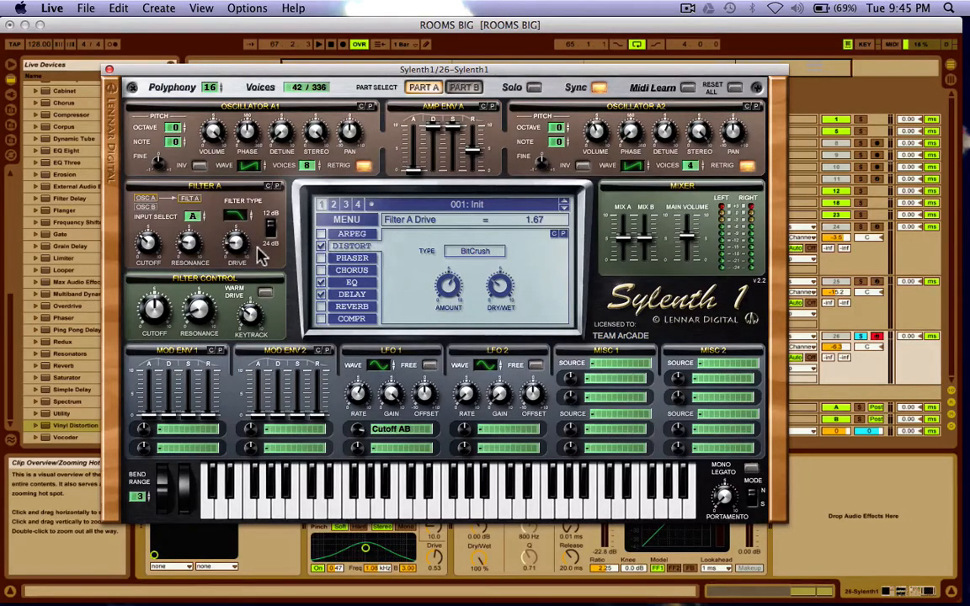
{"action": "left_click", "coordinate": [193, 245]}
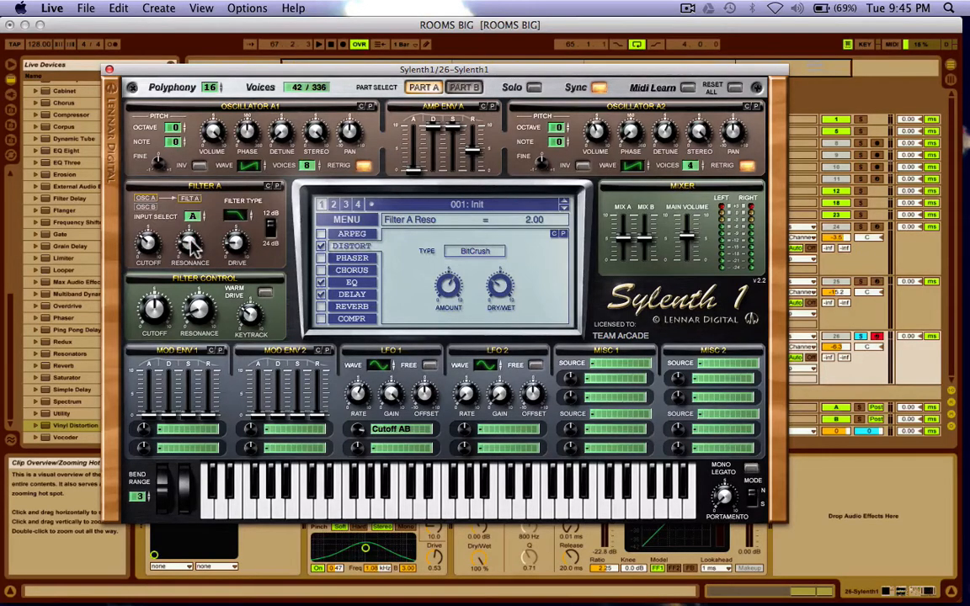
{"action": "left_click", "coordinate": [152, 245]}
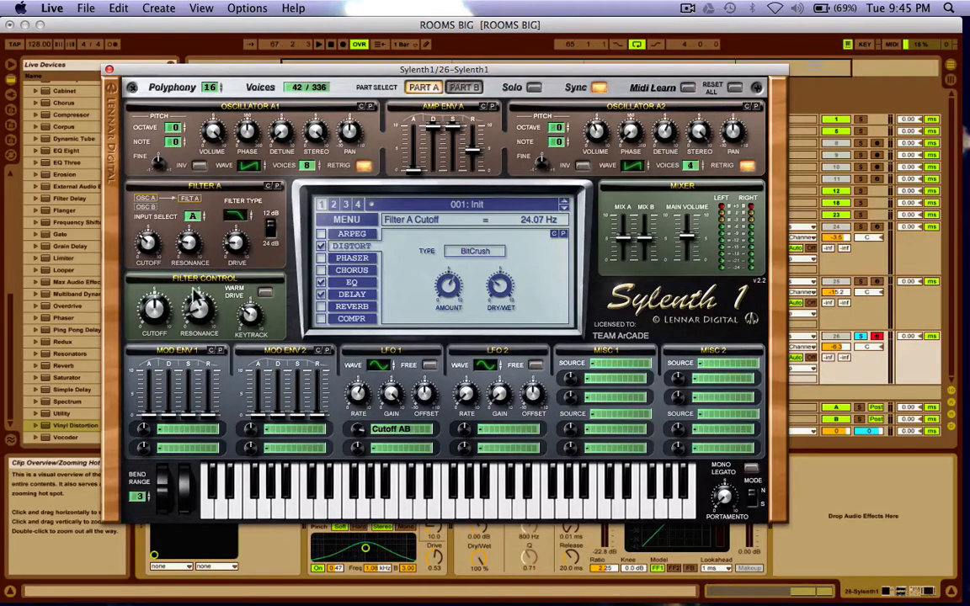
{"action": "left_click", "coordinate": [160, 308]}
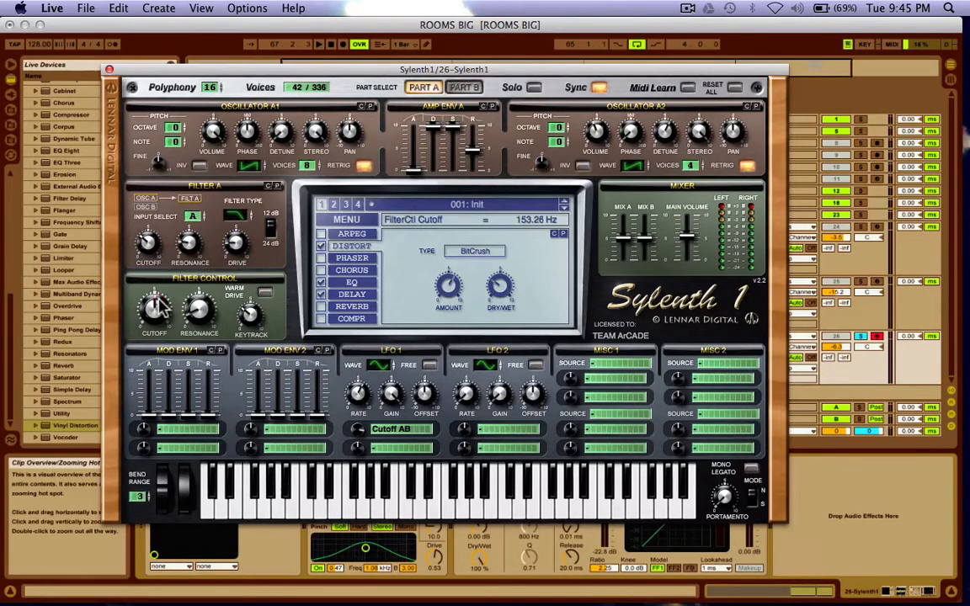
{"action": "left_click", "coordinate": [202, 308]}
{"action": "left_click", "coordinate": [250, 317]}
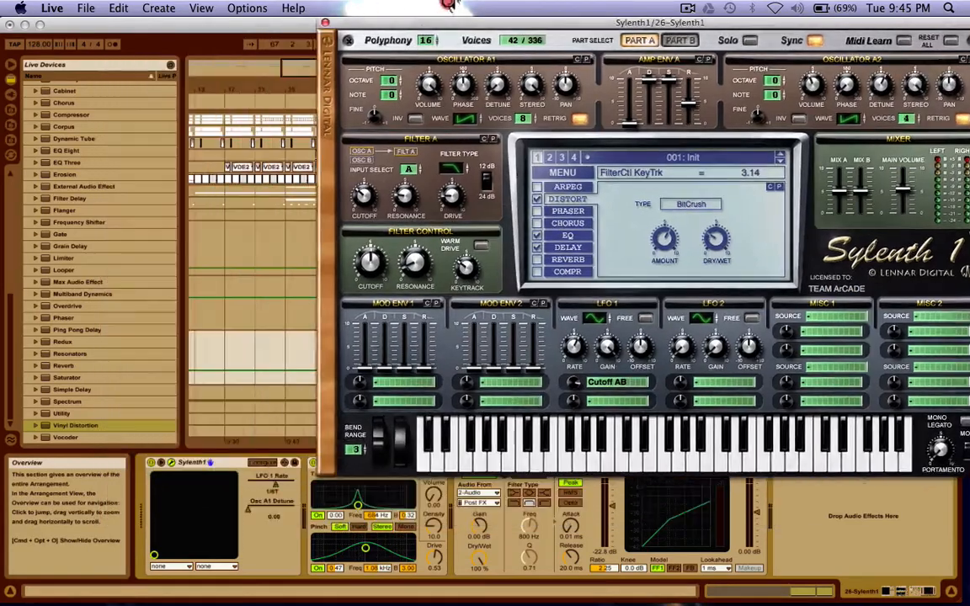
Turn on Solo in Sylenth1 and deactivate the track's Vinyl Distortion device
{"action": "left_click_drag", "start_coordinate": [216, 69], "coordinate": [222, 35]}
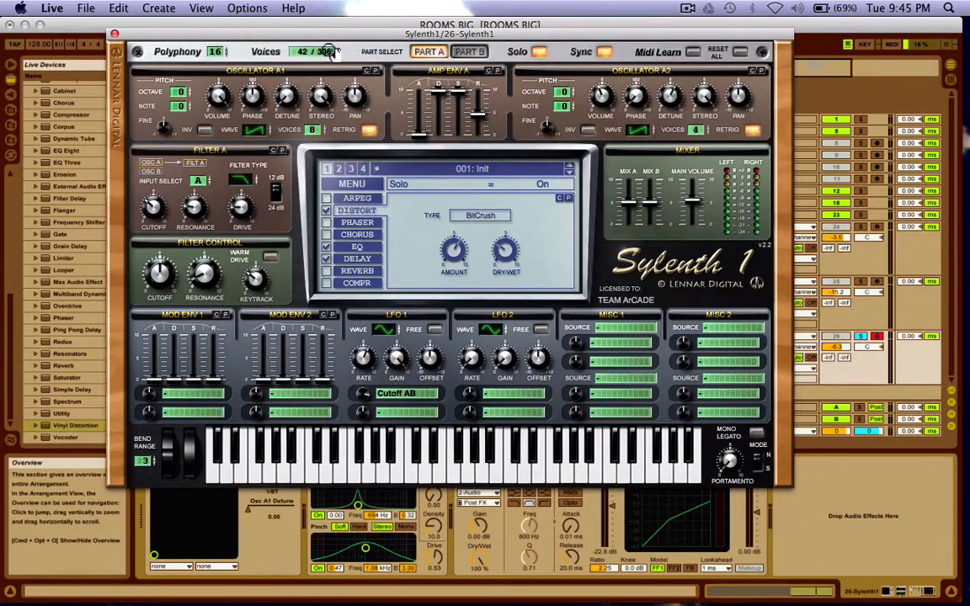
{"action": "left_click_drag", "start_coordinate": [286, 32], "coordinate": [723, 47]}
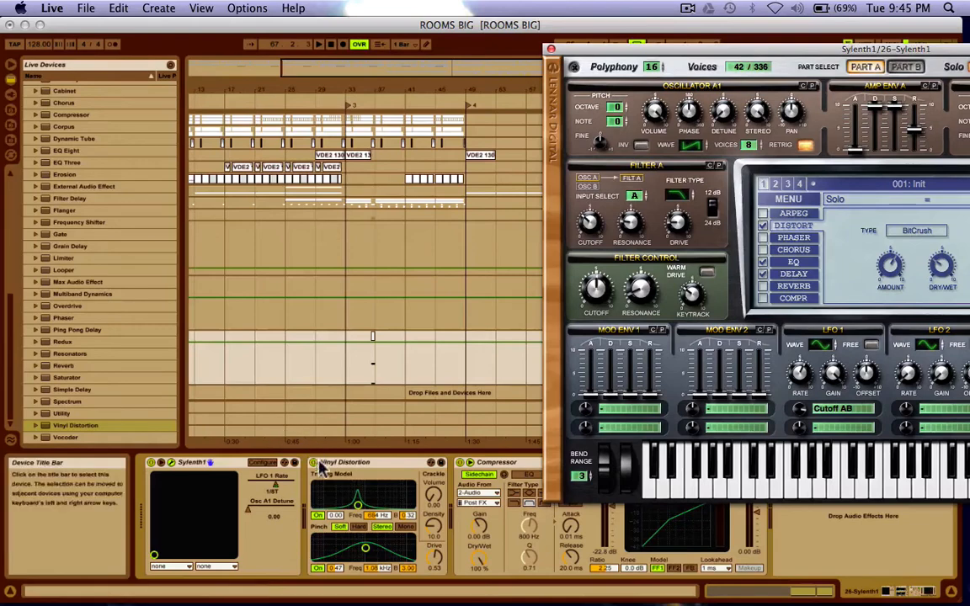
{"action": "left_click", "coordinate": [315, 463]}
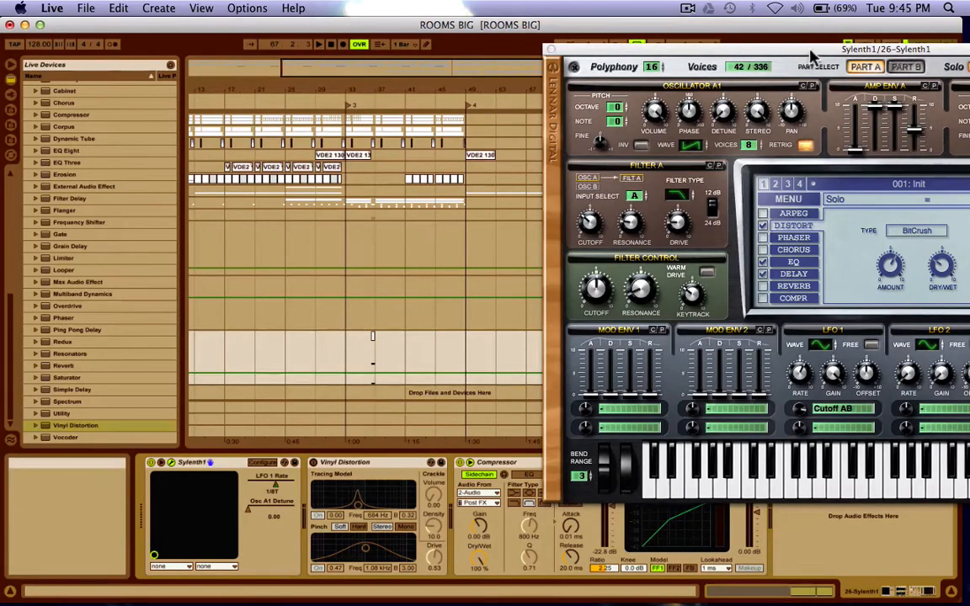
{"action": "left_click_drag", "start_coordinate": [812, 48], "coordinate": [395, 69]}
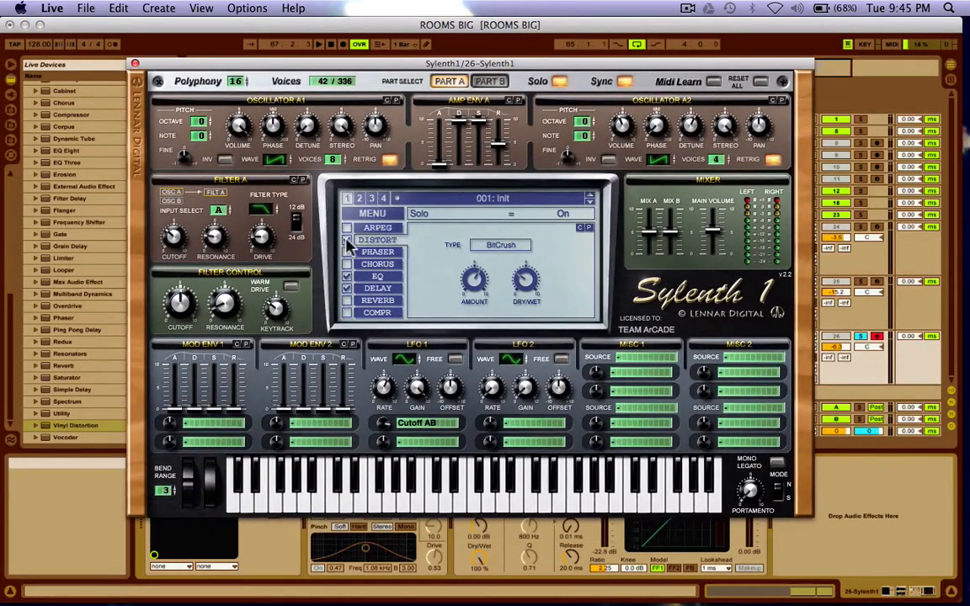
Examine Sylenth1's Distort and EQ effects, including the EQ bass and treble frequencies
{"action": "left_click", "coordinate": [347, 241]}
{"action": "left_click", "coordinate": [379, 277]}
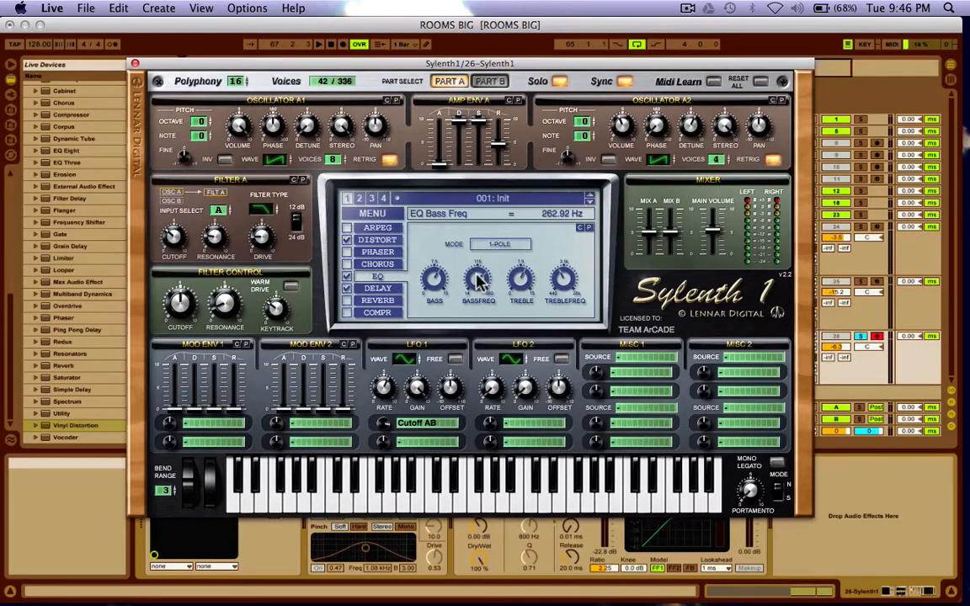
{"action": "left_click", "coordinate": [565, 274]}
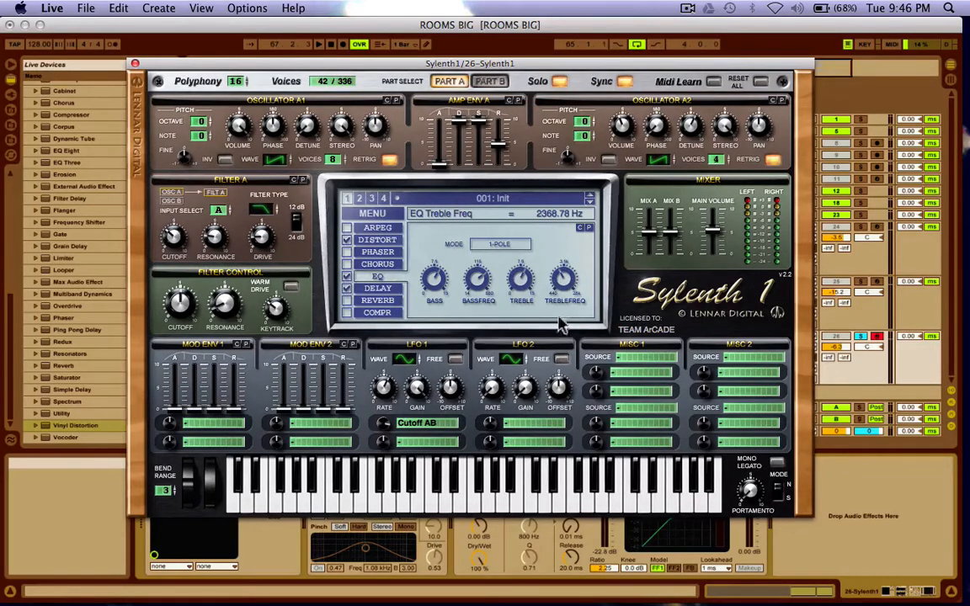
Check the Delay effect's left and right delay times and its dry/wet amount
{"action": "left_click", "coordinate": [378, 289]}
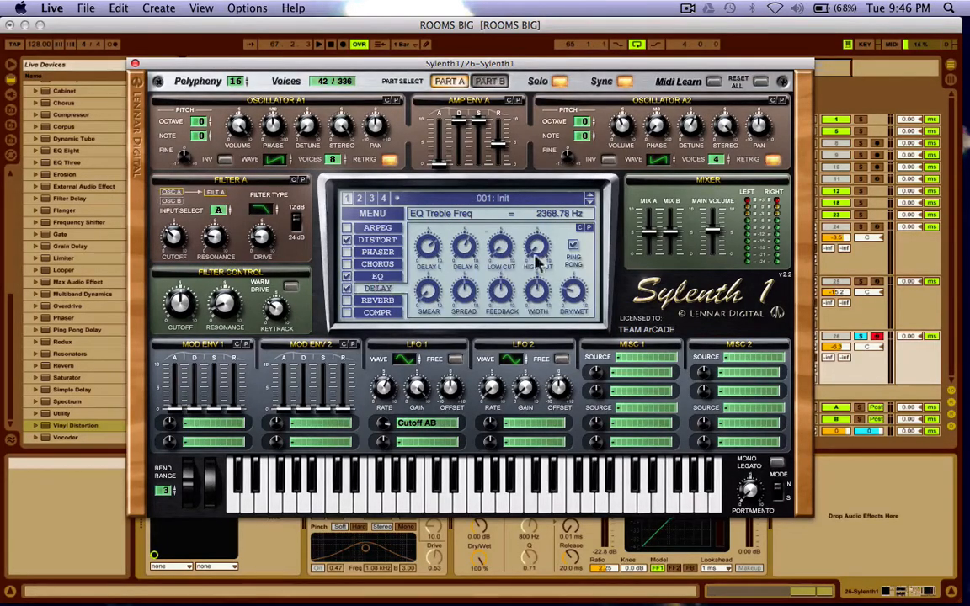
{"action": "left_click", "coordinate": [429, 244]}
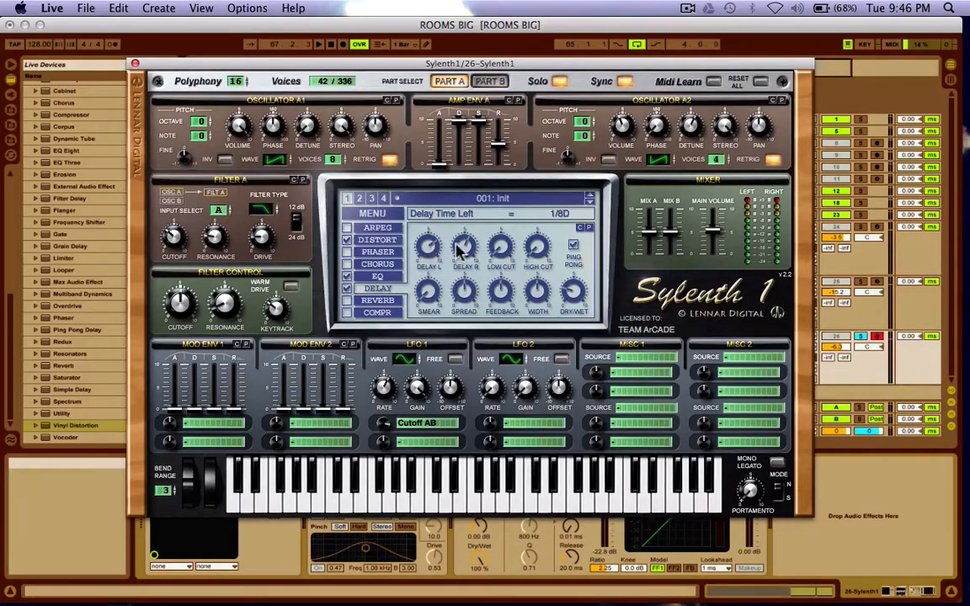
{"action": "left_click", "coordinate": [464, 245]}
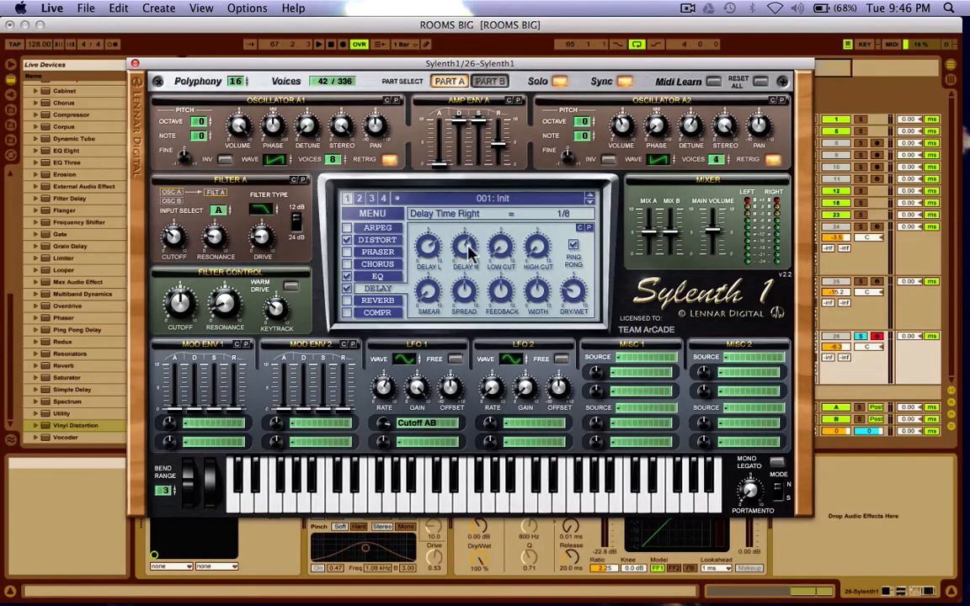
{"action": "left_click", "coordinate": [578, 295]}
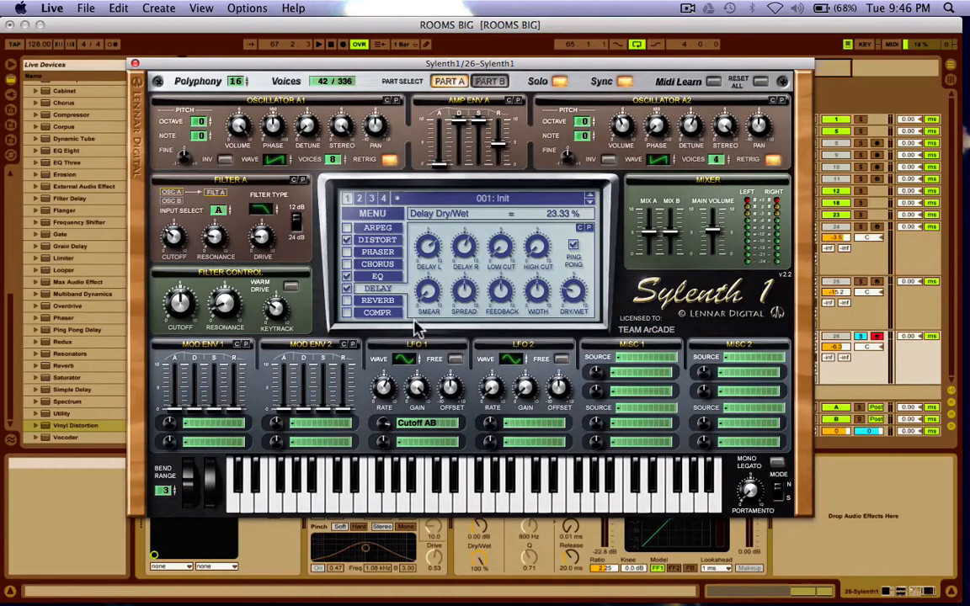
Listen to the loop and check how strongly LFO 1 modulates the Cutoff AB destination
{"action": "key", "text": "space"}
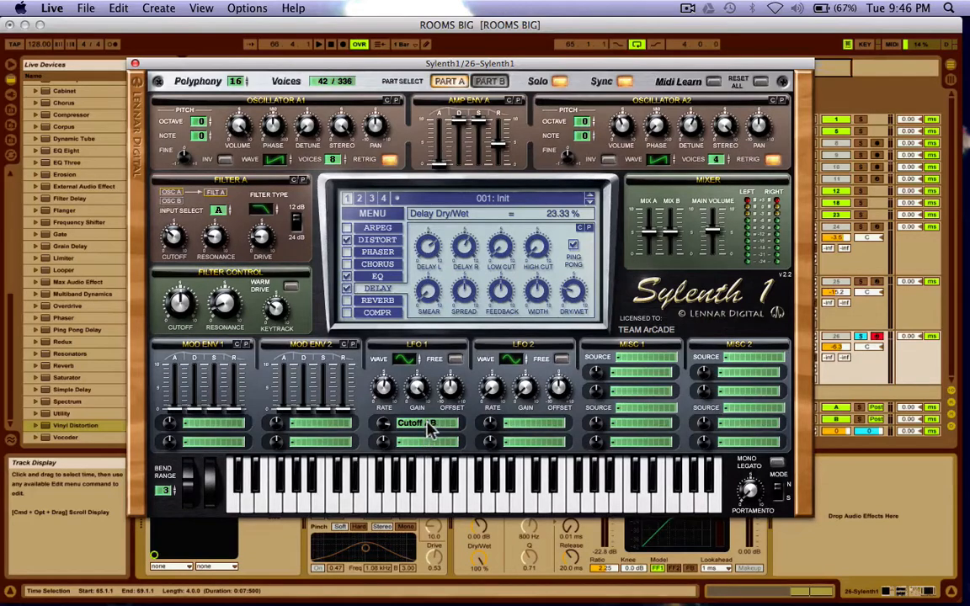
{"action": "left_click", "coordinate": [389, 425]}
{"action": "left_click", "coordinate": [381, 425]}
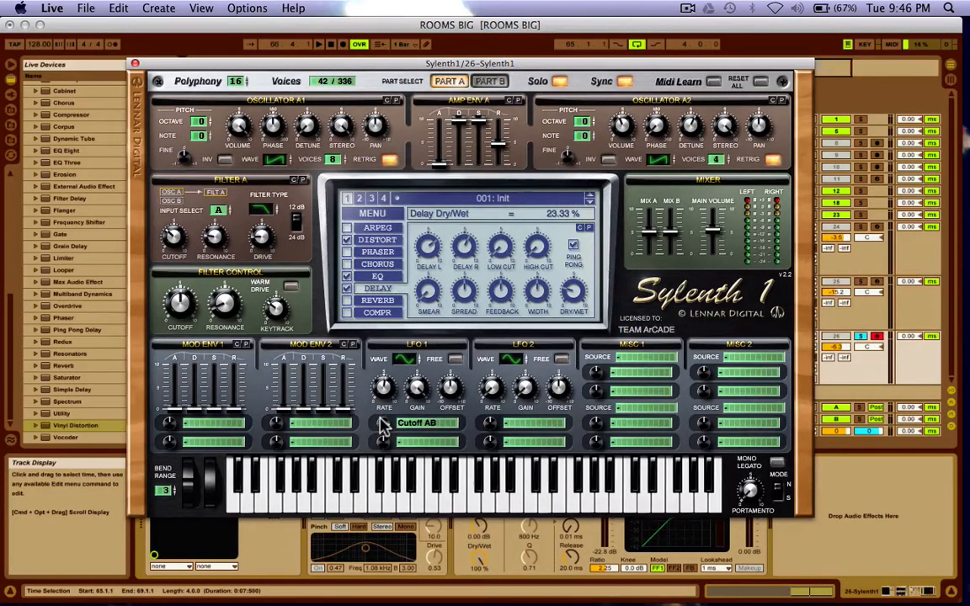
{"action": "left_click", "coordinate": [382, 424]}
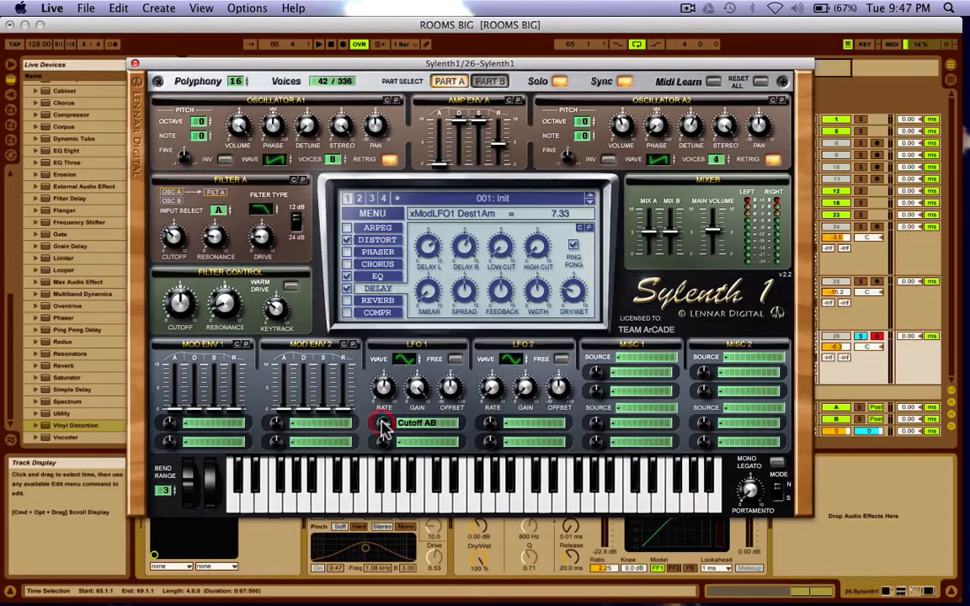
Set LFO 1's rate to 1/8 and play back the loop
{"action": "left_click", "coordinate": [384, 386]}
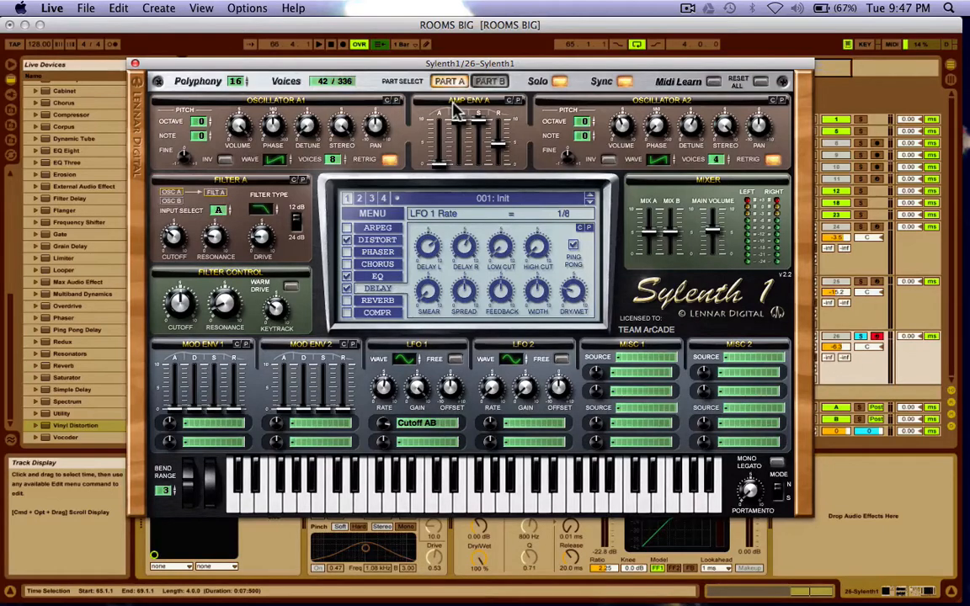
{"action": "key", "text": "space"}
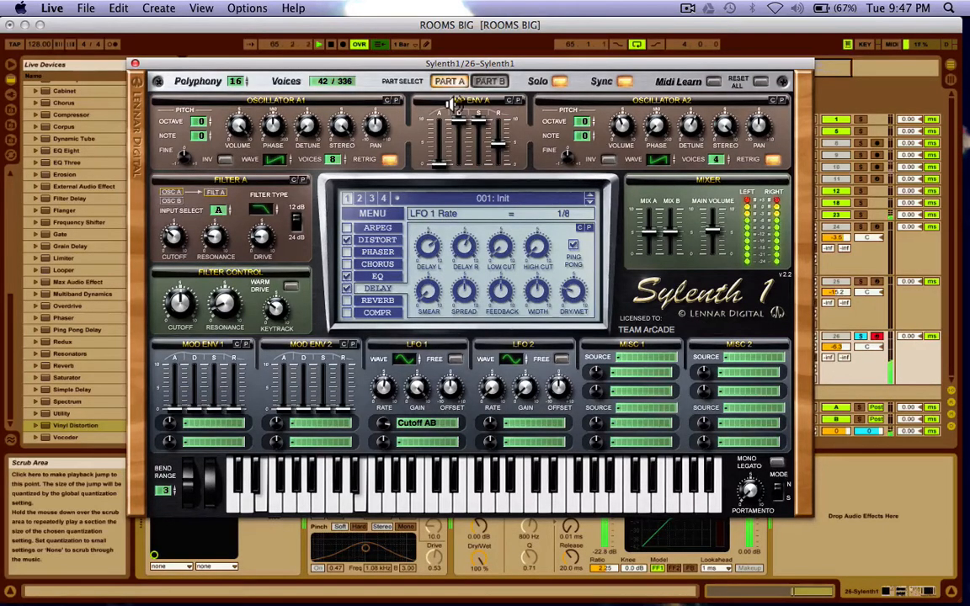
Return the set to its stored arrangement automation and turn off Sylenth1's Solo option
{"action": "left_click", "coordinate": [382, 44]}
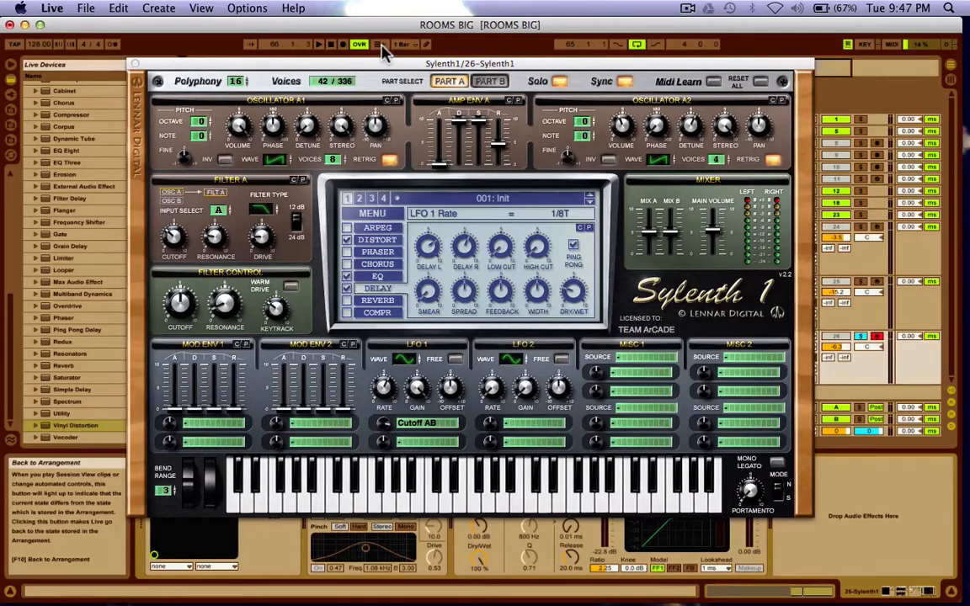
{"action": "left_click", "coordinate": [559, 82]}
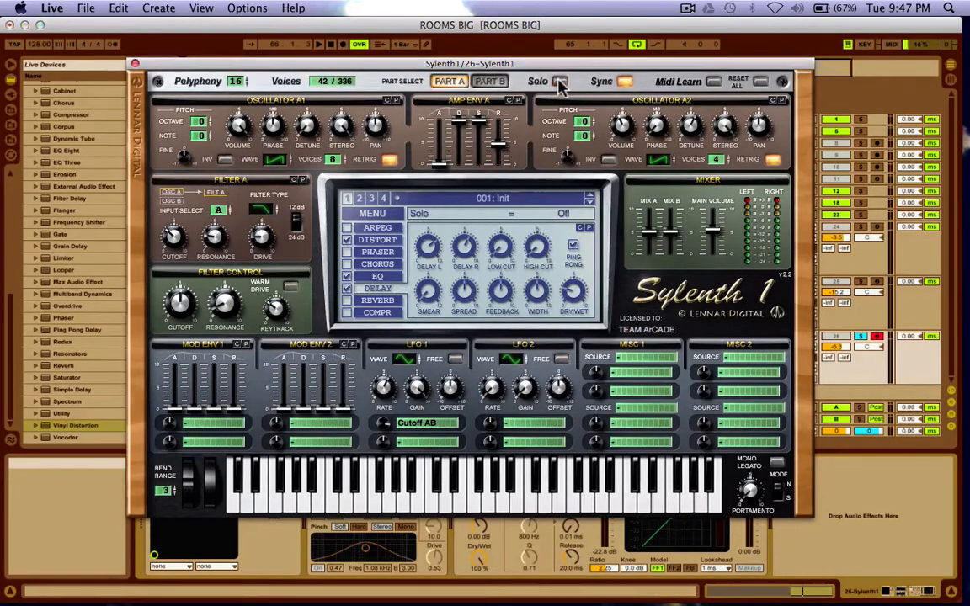
Show Part B in Sylenth1, set oscillator B1's wave to Pulse, and play back the loop
{"action": "left_click", "coordinate": [491, 81]}
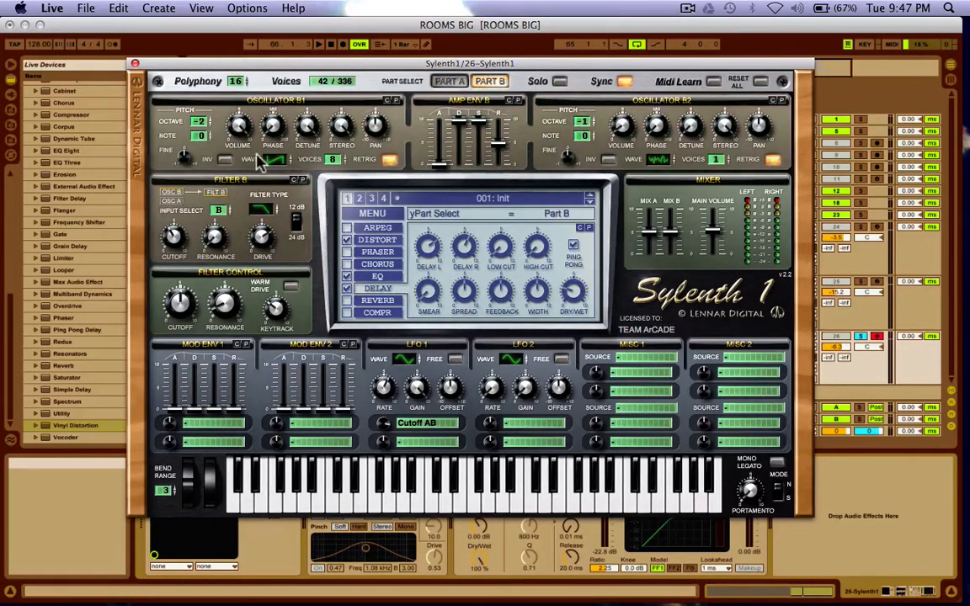
{"action": "key", "text": "space"}
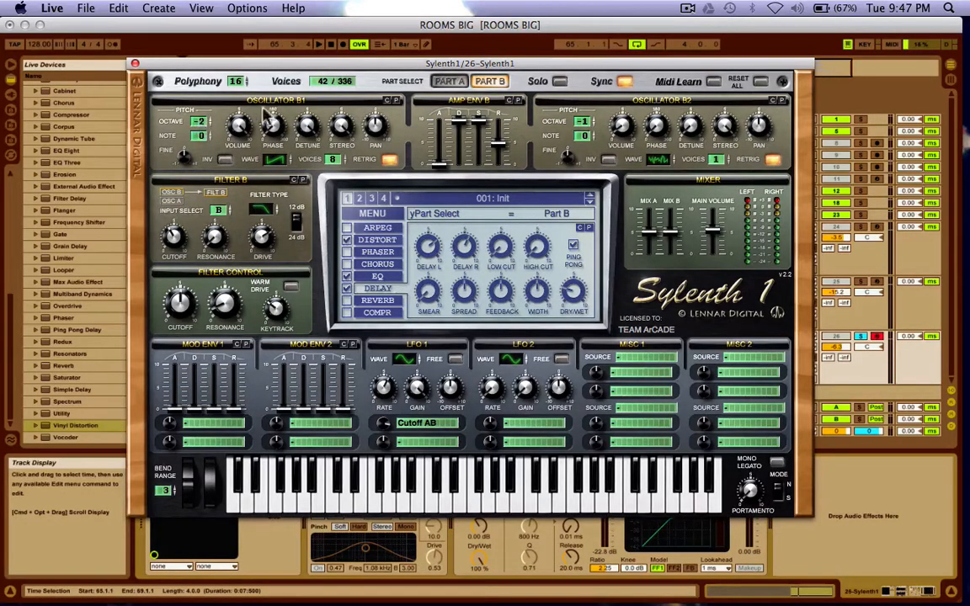
{"action": "left_click", "coordinate": [282, 162]}
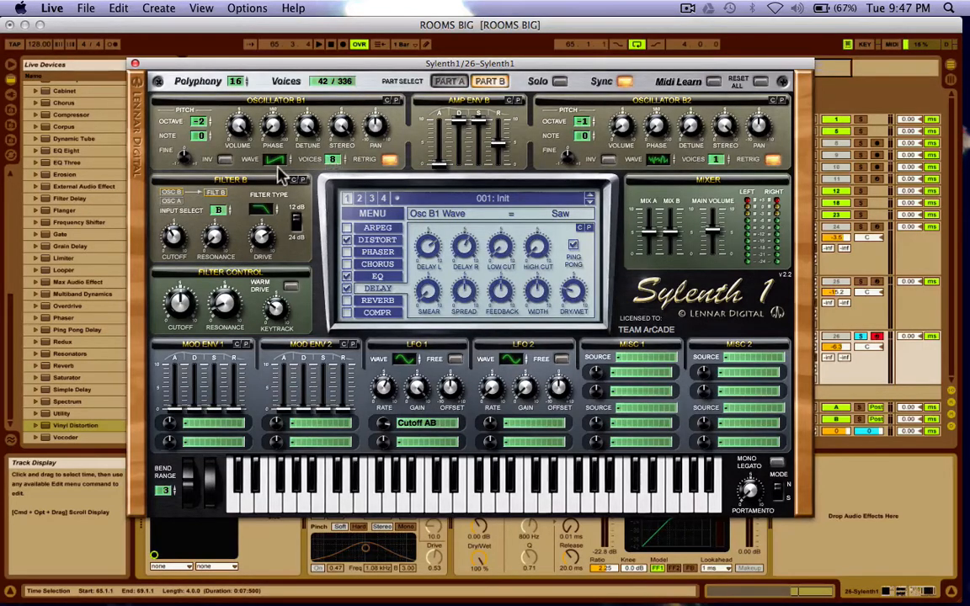
{"action": "left_click", "coordinate": [279, 160]}
{"action": "left_click_drag", "start_coordinate": [280, 158], "coordinate": [280, 142]}
{"action": "key", "text": "space"}
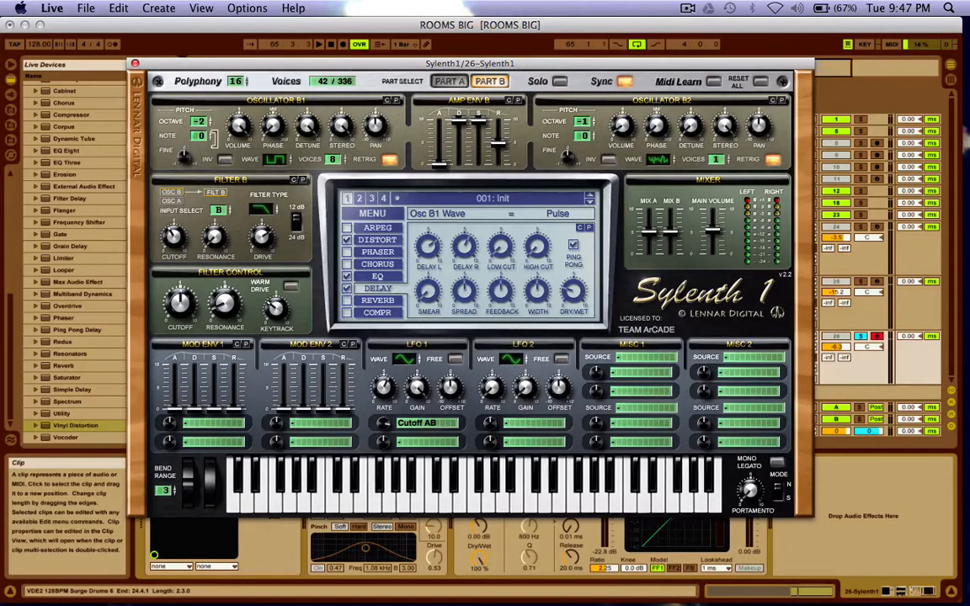
Check oscillator B1's detune, compare Part A with Part B, and check oscillator B2's wave
{"action": "left_click", "coordinate": [307, 126]}
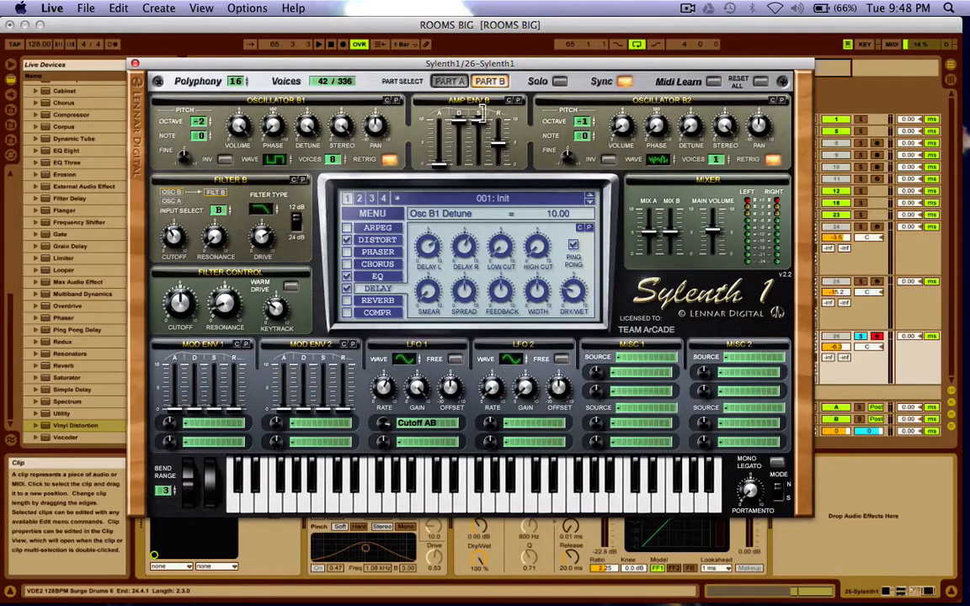
{"action": "left_click", "coordinate": [450, 81]}
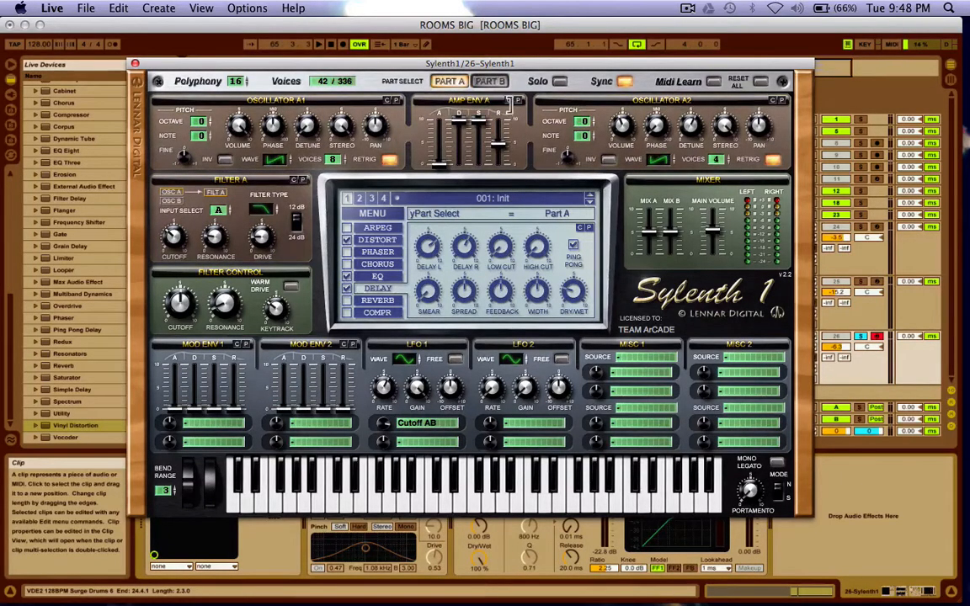
{"action": "left_click", "coordinate": [489, 81]}
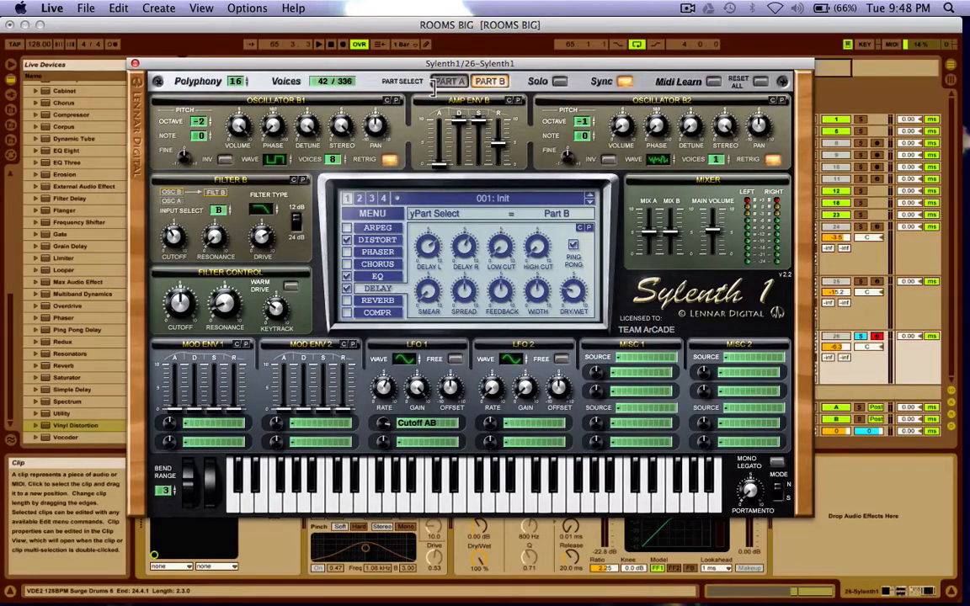
{"action": "left_click", "coordinate": [442, 82]}
{"action": "left_click", "coordinate": [494, 83]}
{"action": "left_click", "coordinate": [667, 159]}
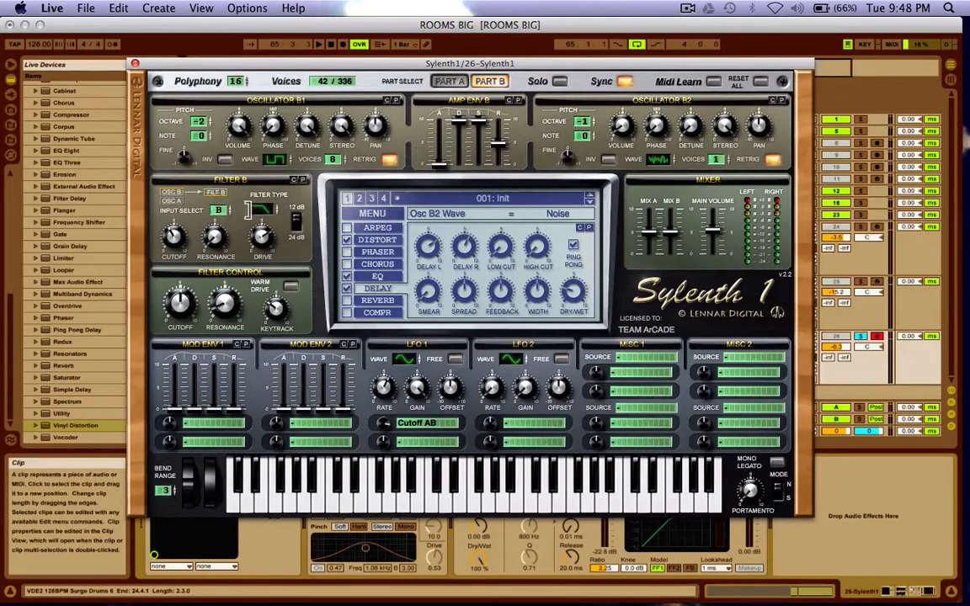
Check Filter B's type, drive amount and cutoff frequency
{"action": "left_click", "coordinate": [261, 210]}
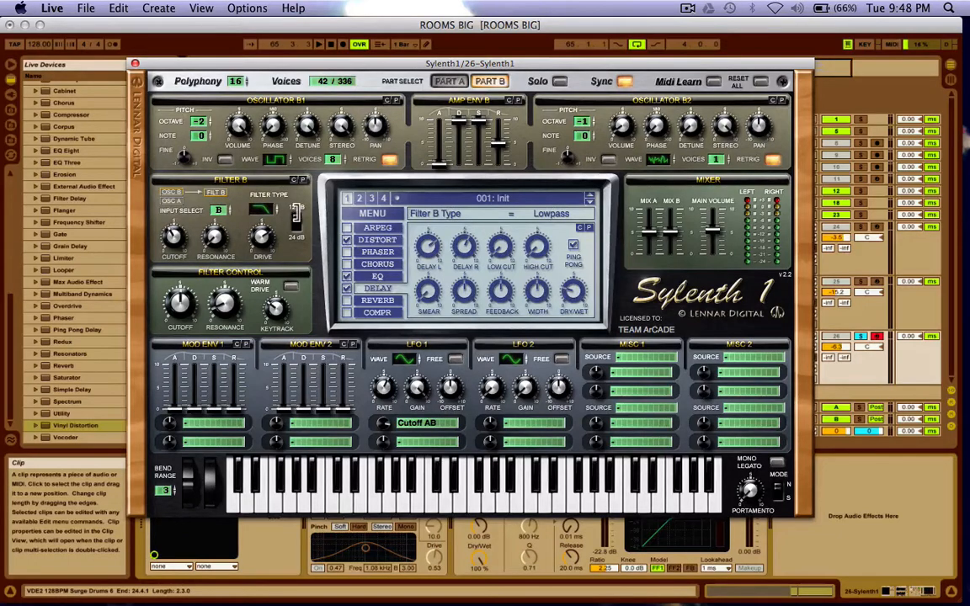
{"action": "left_click", "coordinate": [261, 237]}
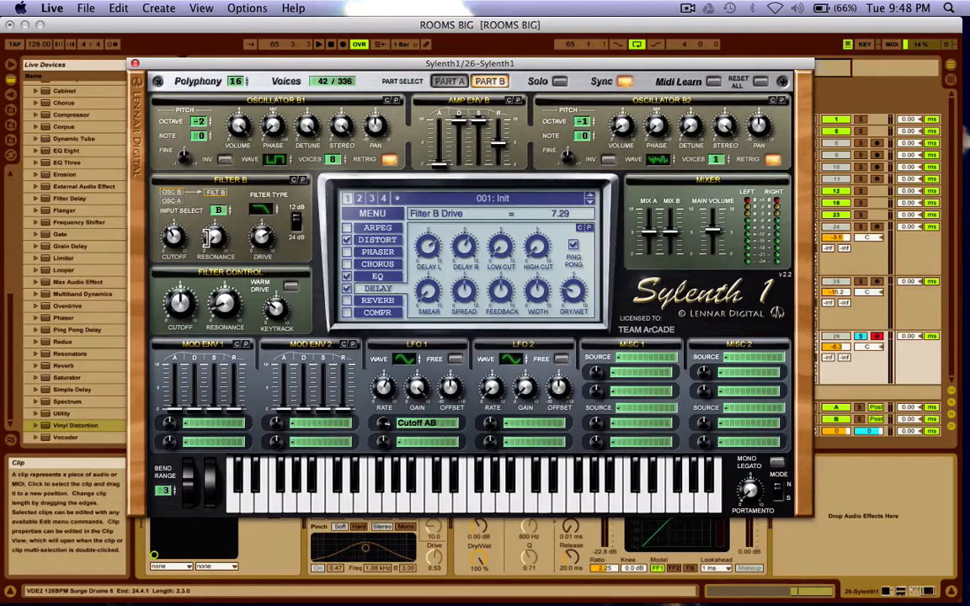
{"action": "left_click", "coordinate": [173, 237]}
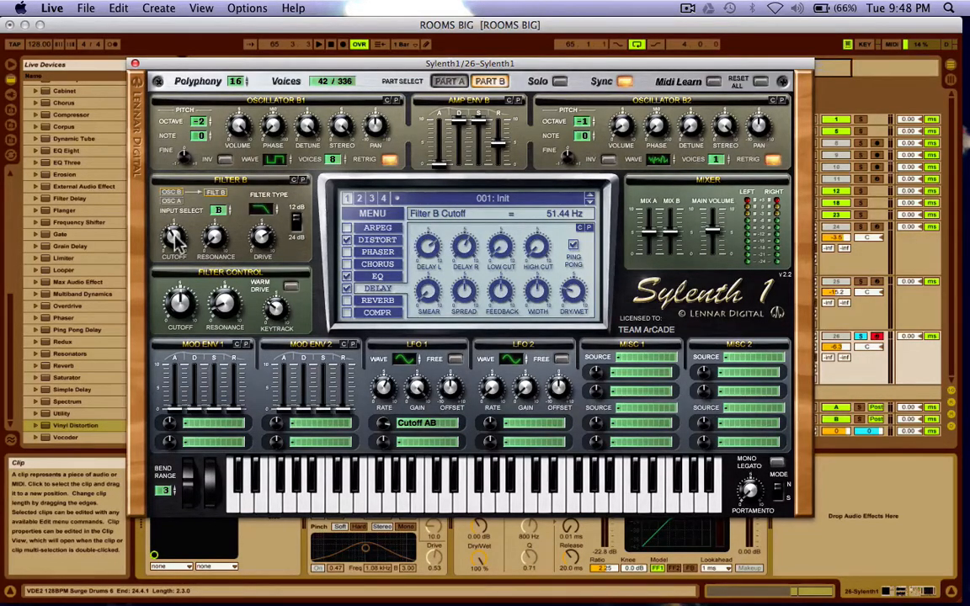
Raise oscillator B2's volume to 1.19 while listening to the loop
{"action": "key", "text": "space"}
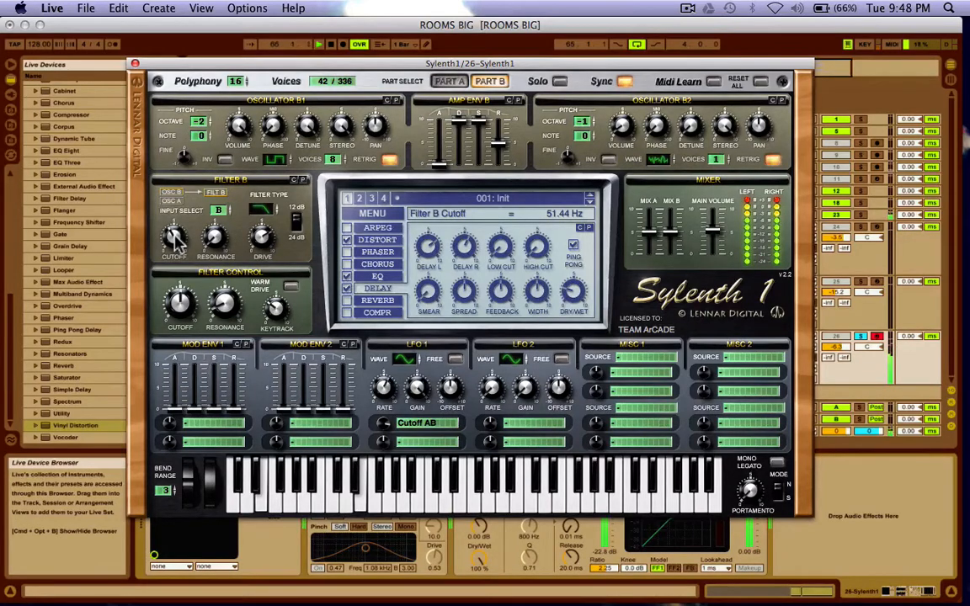
{"action": "left_click", "coordinate": [623, 125]}
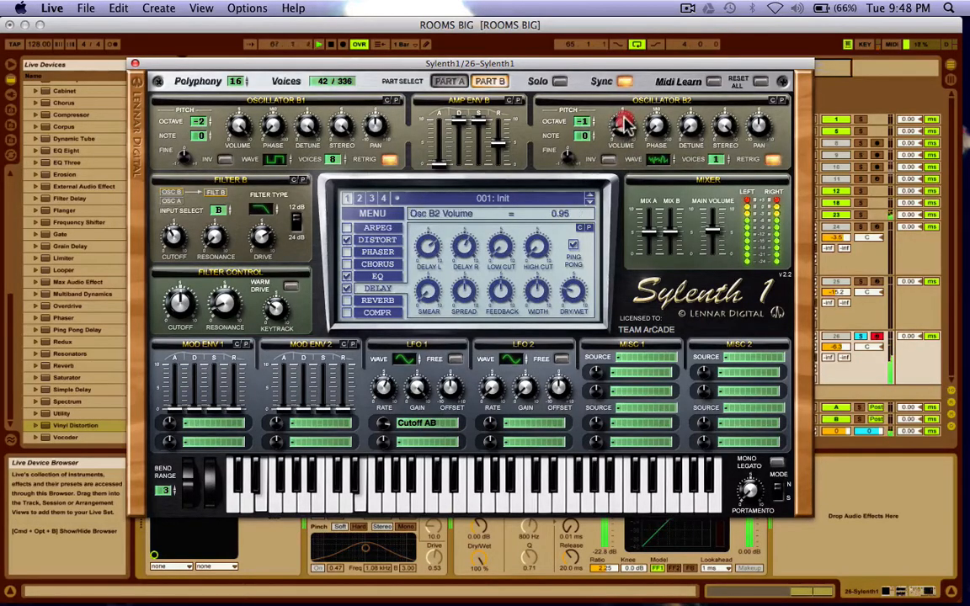
{"action": "left_click_drag", "start_coordinate": [623, 125], "coordinate": [623, 118]}
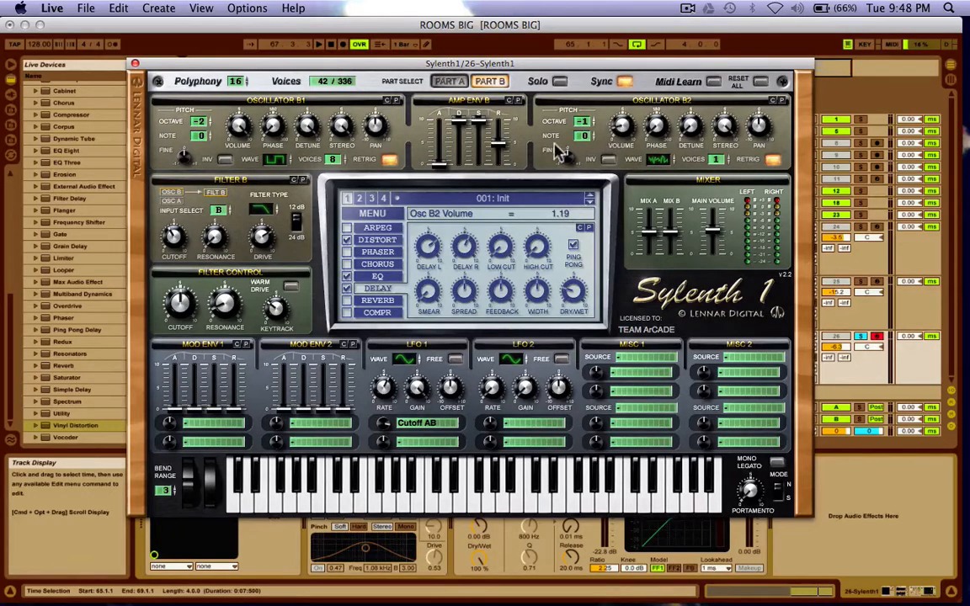
{"action": "key", "text": "space"}
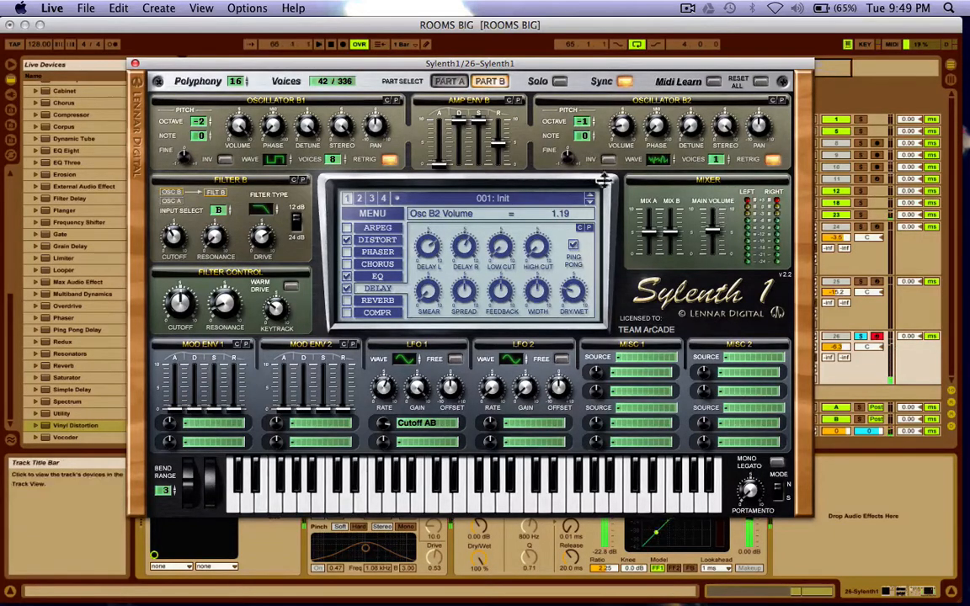
Close the Sylenth1 window, enable the Vinyl Distortion device on track 26, and play back the loop
{"action": "left_click", "coordinate": [135, 65]}
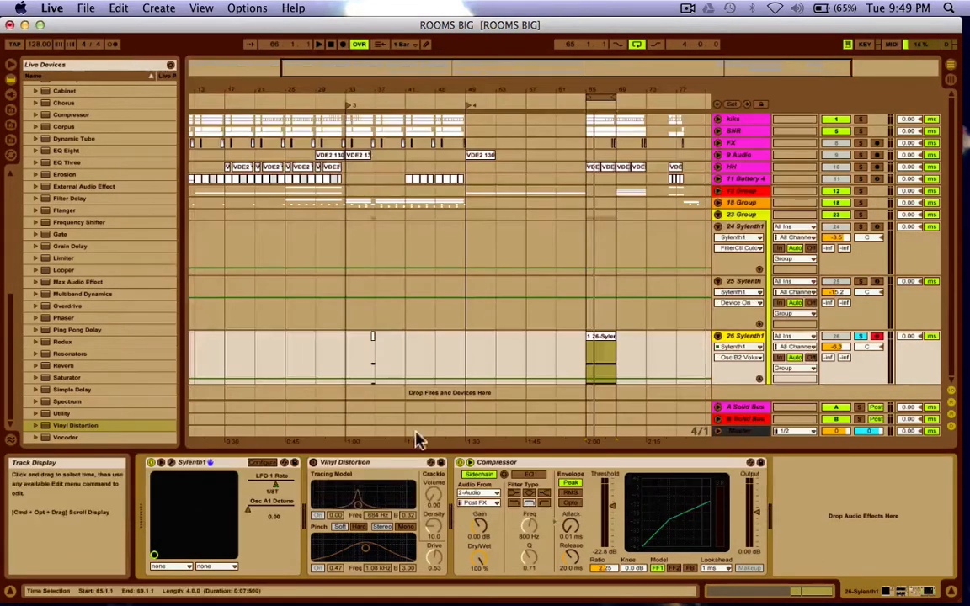
{"action": "left_click", "coordinate": [314, 463]}
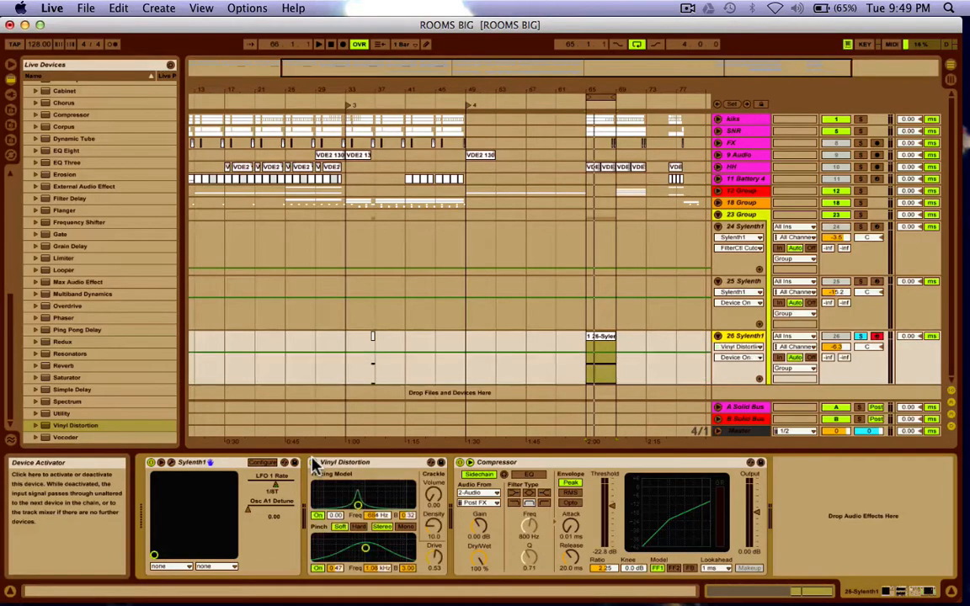
{"action": "key", "text": "space"}
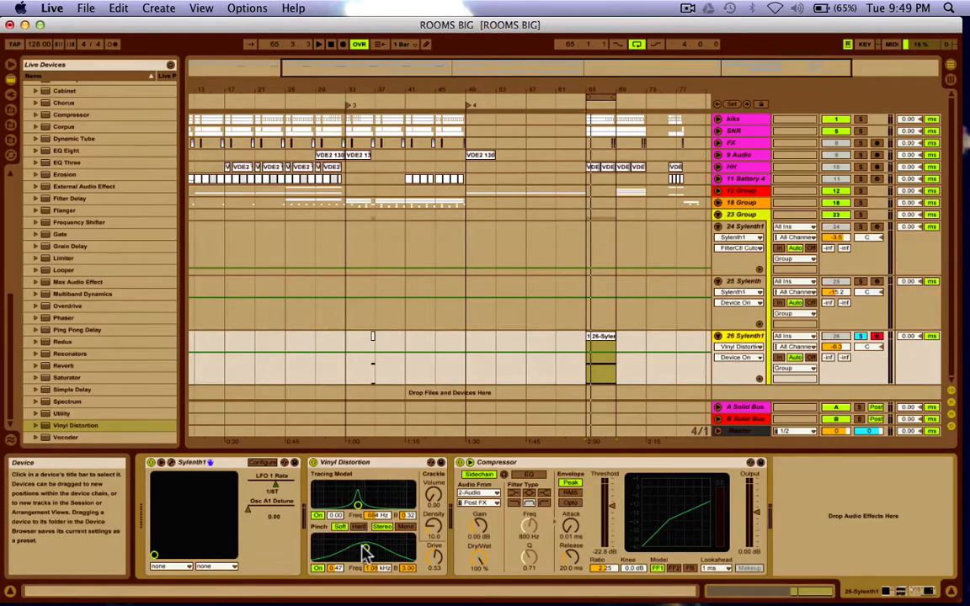
Adjust Vinyl Distortion's Pinch to a frequency of 1.13 kHz and an amount of 0.41, and play the loop
{"action": "left_click", "coordinate": [346, 464]}
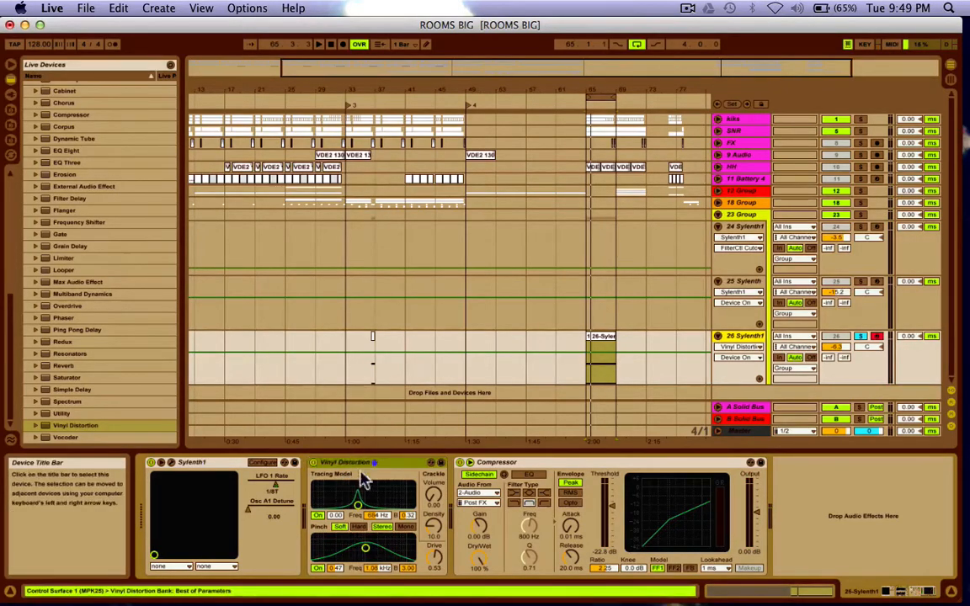
{"action": "left_click", "coordinate": [366, 548]}
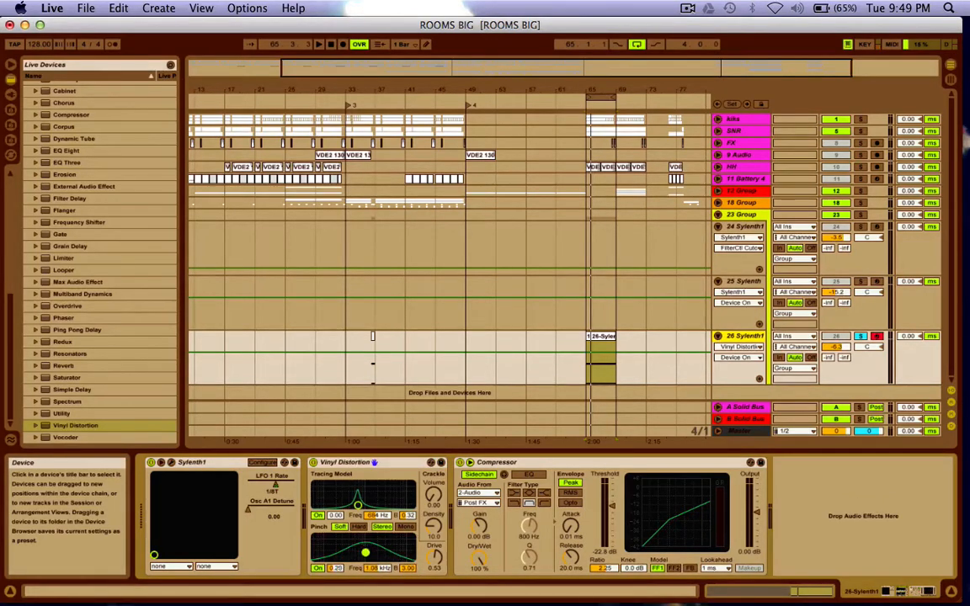
{"action": "left_click_drag", "start_coordinate": [366, 553], "coordinate": [365, 549]}
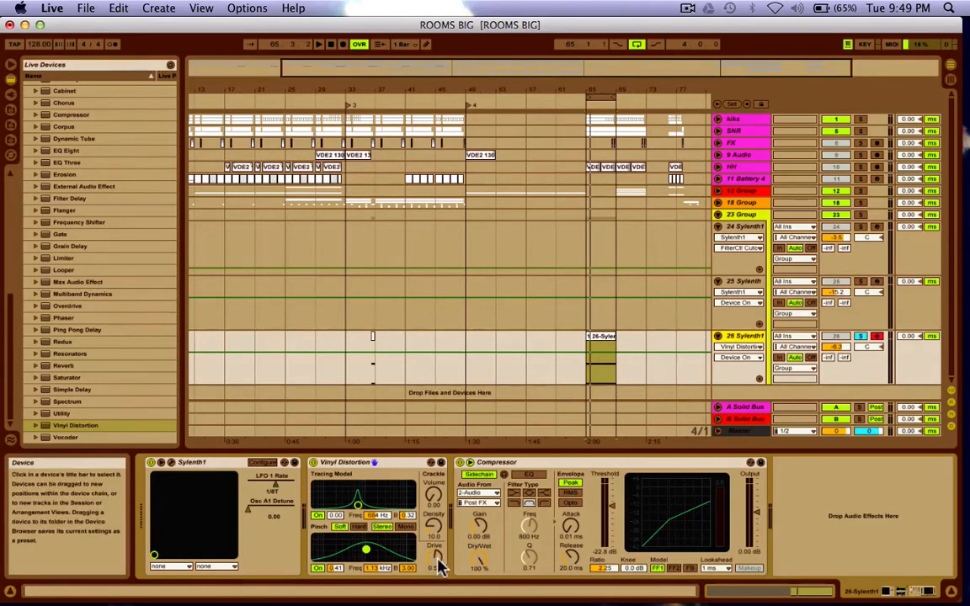
{"action": "key", "text": "space"}
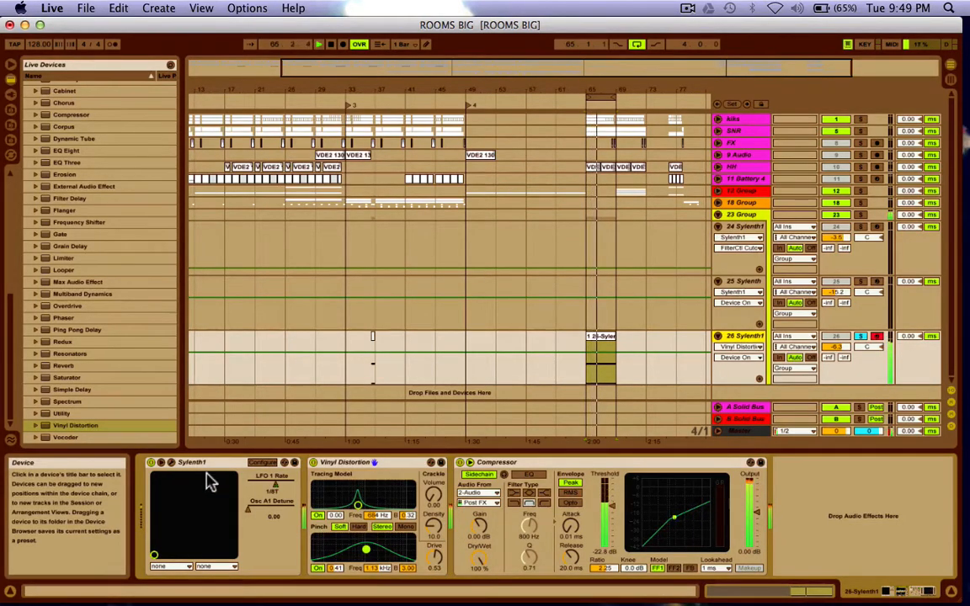
Reopen the Sylenth1 window, move it aside to view track 26's device chain, and bring it back into view
{"action": "left_click", "coordinate": [171, 463]}
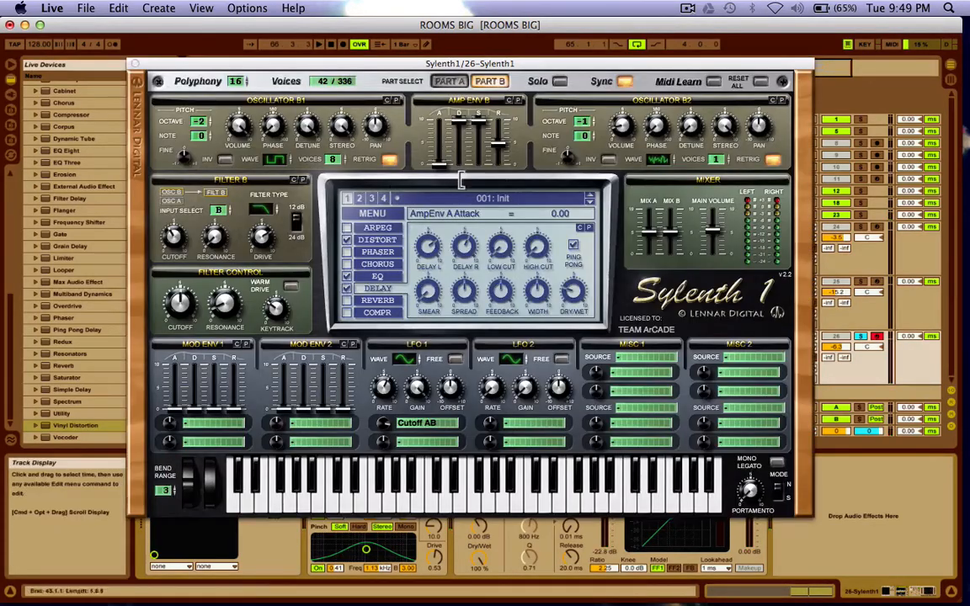
{"action": "left_click_drag", "start_coordinate": [368, 65], "coordinate": [721, 581]}
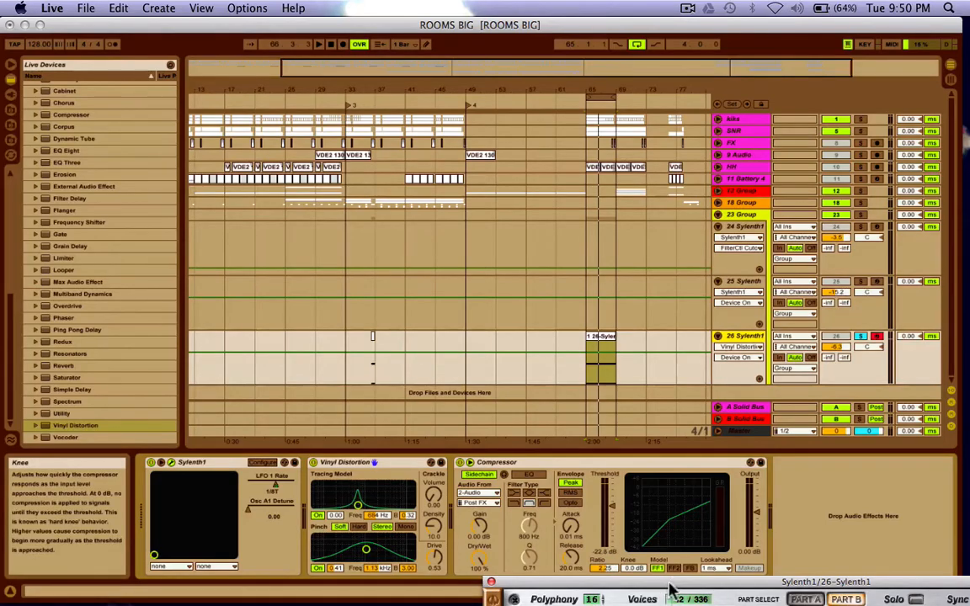
{"action": "left_click_drag", "start_coordinate": [665, 583], "coordinate": [261, 82]}
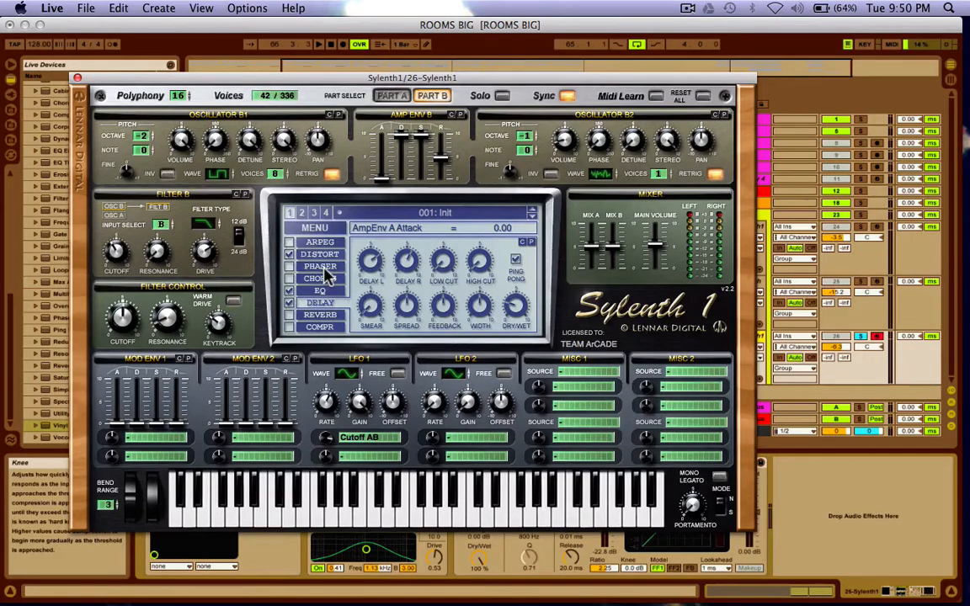
Play the loop and try different wave shapes for LFO 1, ending on Saw
{"action": "key", "text": "space"}
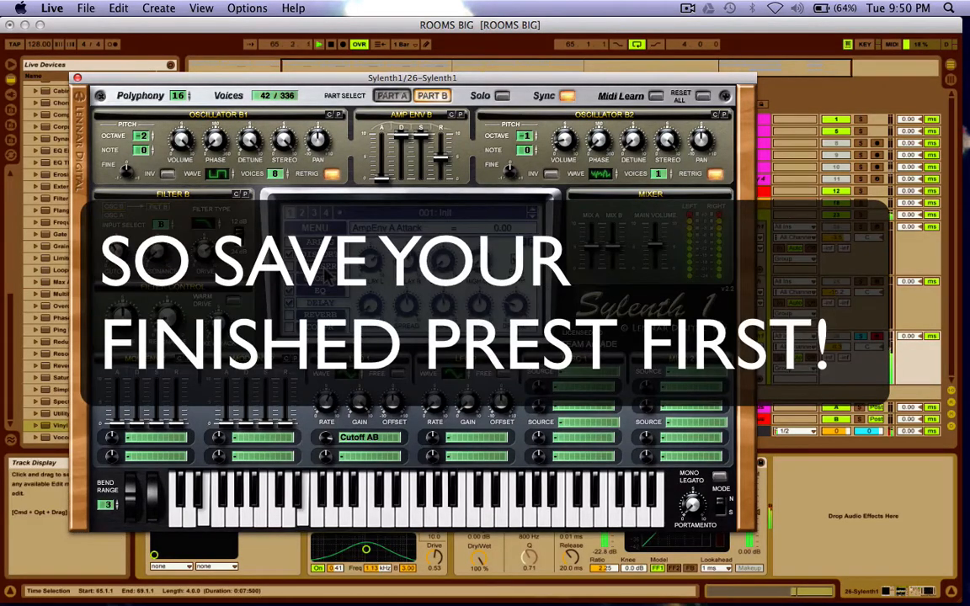
{"action": "left_click", "coordinate": [358, 361]}
{"action": "left_click", "coordinate": [358, 364]}
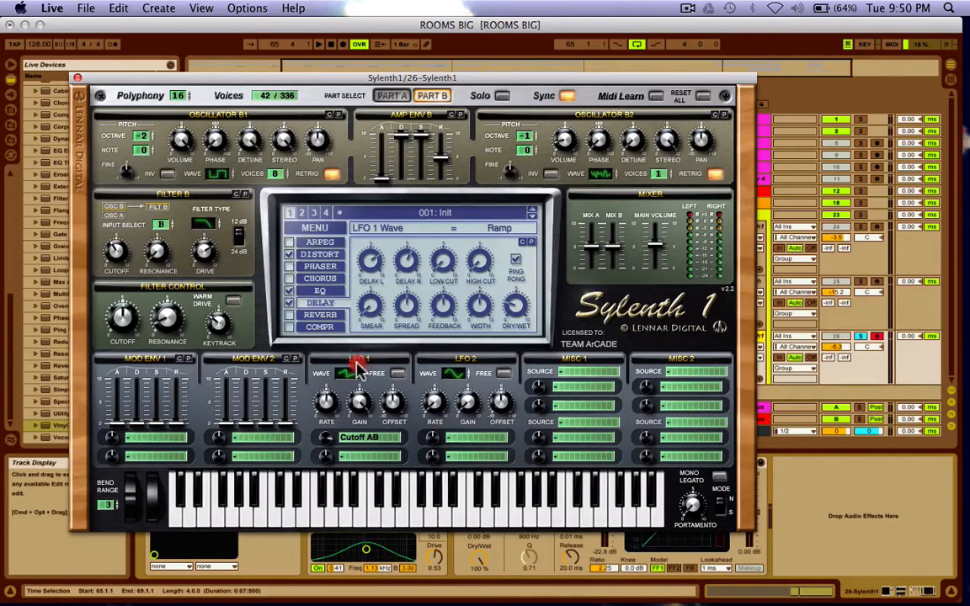
{"action": "left_click", "coordinate": [358, 368]}
{"action": "left_click", "coordinate": [357, 369]}
{"action": "left_click", "coordinate": [357, 368]}
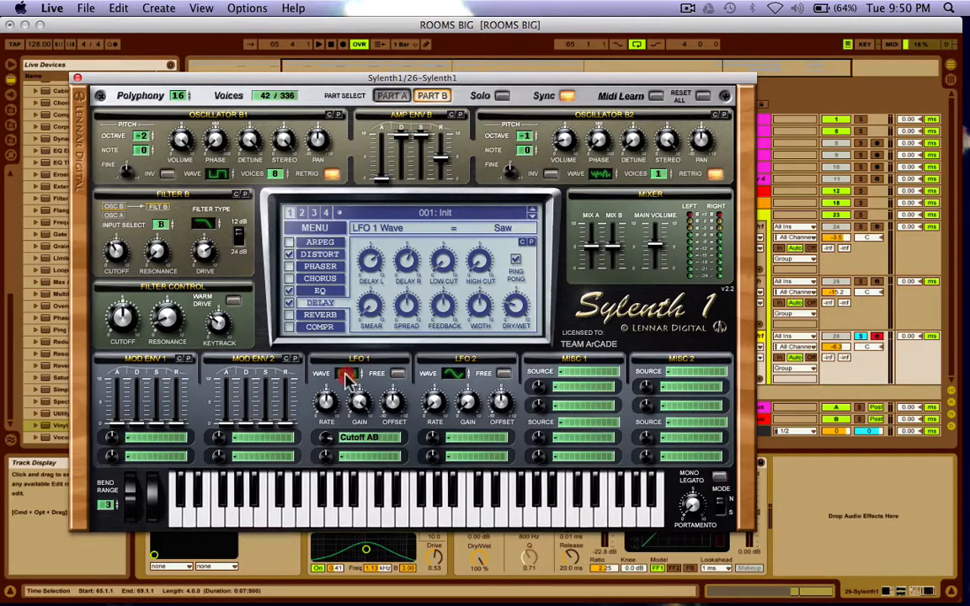
{"action": "left_click", "coordinate": [348, 377]}
{"action": "left_click", "coordinate": [350, 375]}
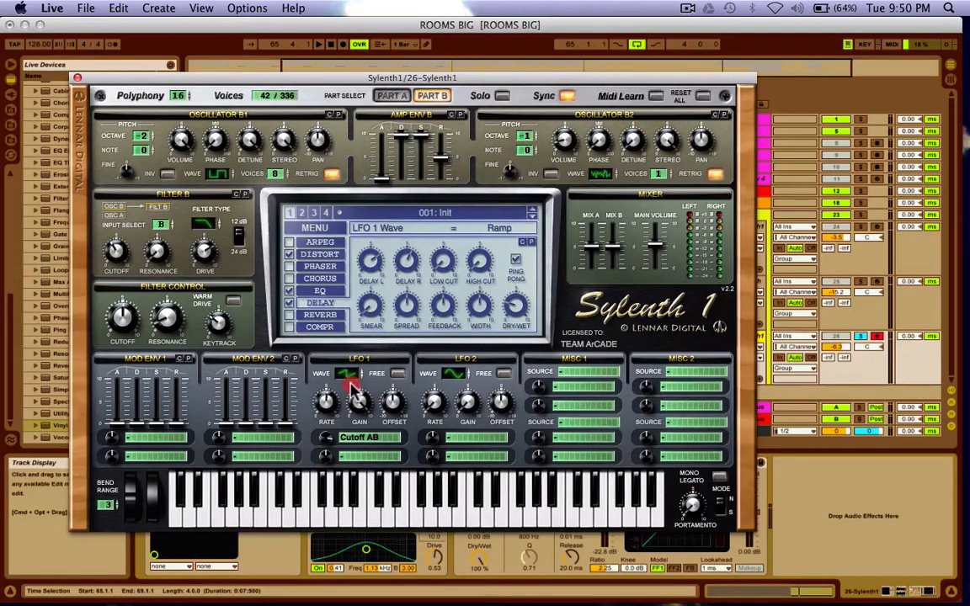
{"action": "left_click", "coordinate": [353, 381]}
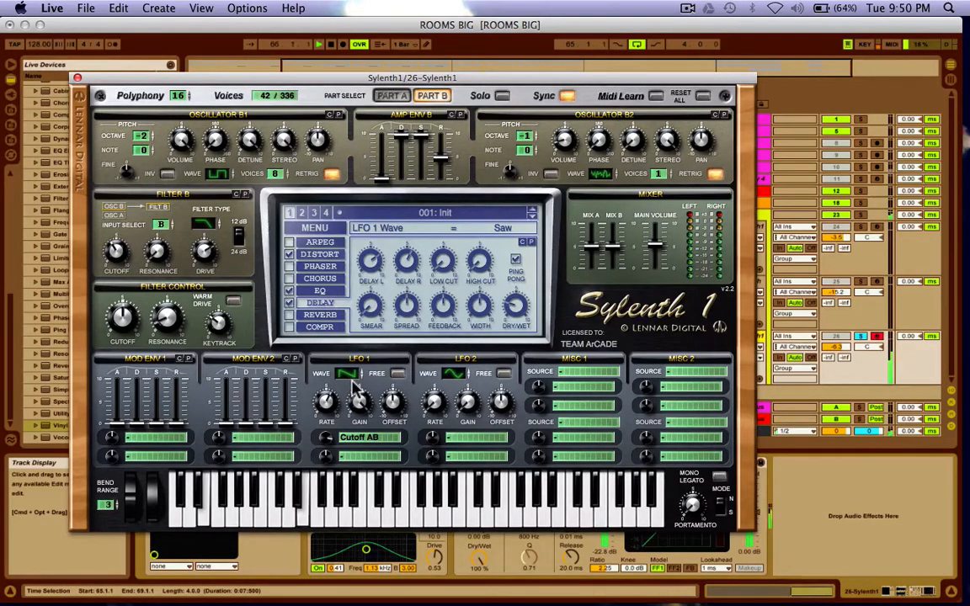
Show the Distort effect and change its type to OverDrive
{"action": "left_click", "coordinate": [316, 254]}
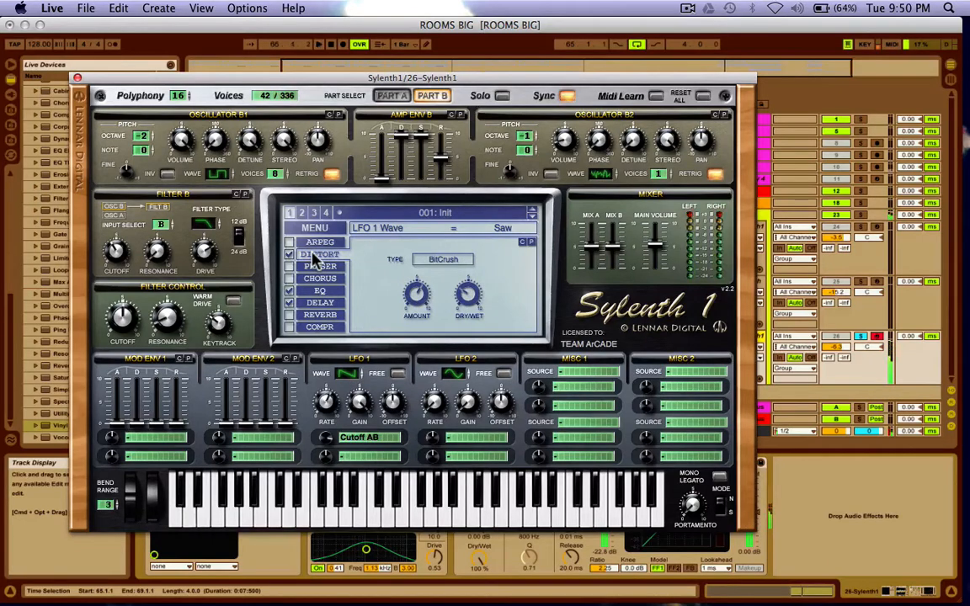
{"action": "left_click", "coordinate": [426, 259]}
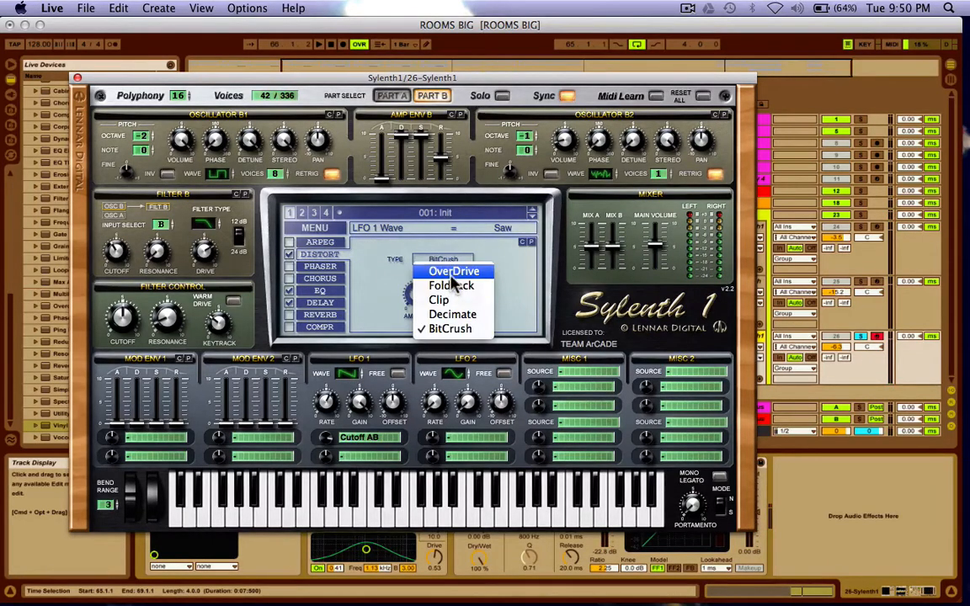
{"action": "left_click", "coordinate": [444, 271]}
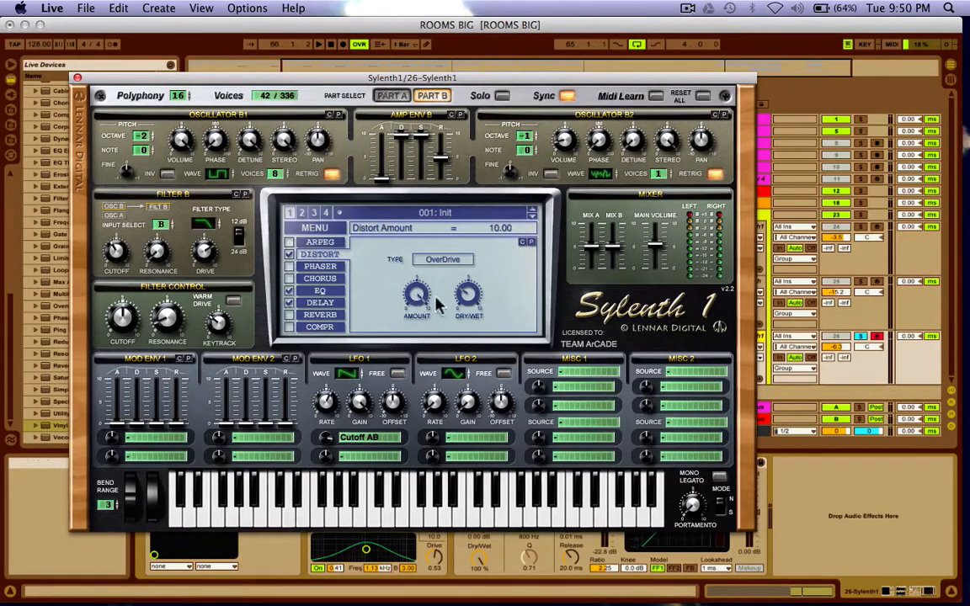
Adjust the distortion's Dry/Wet and lower Sylenth1's Main Volume to 4.60 while playing the loop
{"action": "mouse_move", "coordinate": [467, 291]}
{"action": "left_mouse_down"}
{"action": "mouse_move", "coordinate": [466, 244]}
{"action": "mouse_move", "coordinate": [467, 288]}
{"action": "left_mouse_up"}
{"action": "left_click_drag", "start_coordinate": [656, 245], "coordinate": [659, 267]}
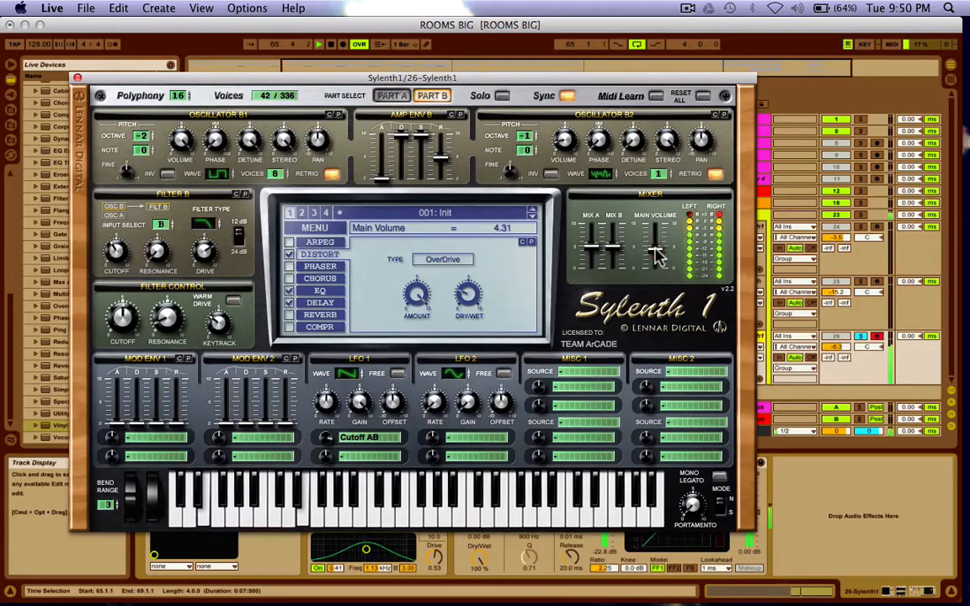
{"action": "left_click_drag", "start_coordinate": [657, 256], "coordinate": [659, 263]}
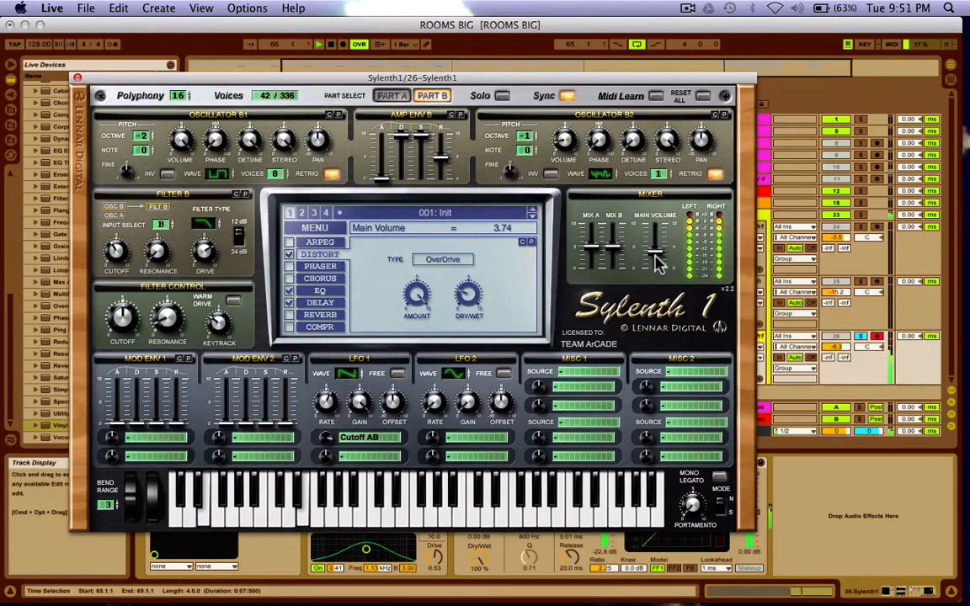
{"action": "left_click_drag", "start_coordinate": [659, 263], "coordinate": [657, 253]}
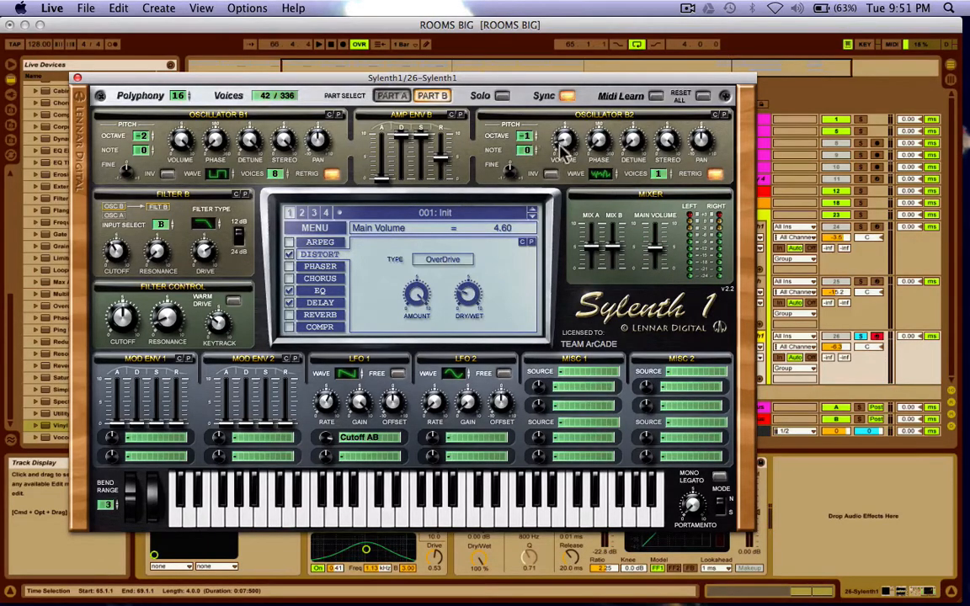
Set Oscillator B2's volume to 6.67 and its phase to 180 degrees, and play the loop
{"action": "mouse_move", "coordinate": [566, 143]}
{"action": "left_mouse_down"}
{"action": "mouse_move", "coordinate": [567, 151]}
{"action": "mouse_move", "coordinate": [573, 137]}
{"action": "left_mouse_up"}
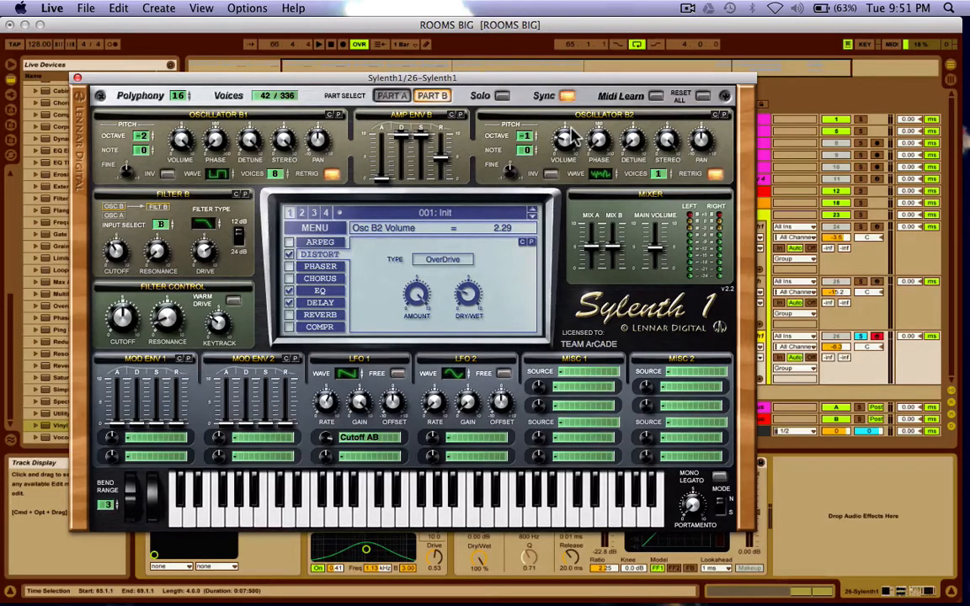
{"action": "left_click_drag", "start_coordinate": [573, 139], "coordinate": [606, 145]}
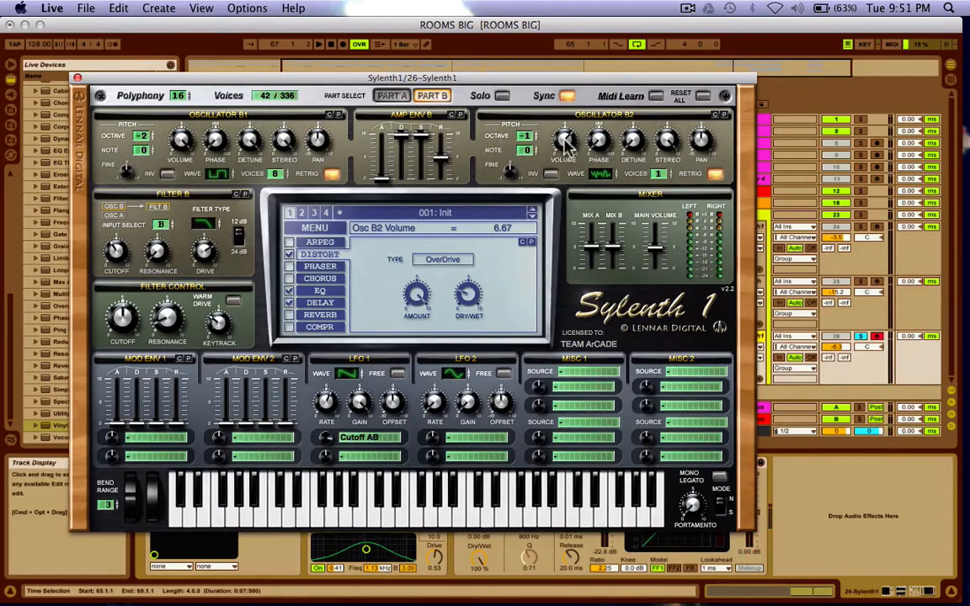
{"action": "mouse_move", "coordinate": [599, 140]}
{"action": "left_mouse_down"}
{"action": "mouse_move", "coordinate": [597, 48]}
{"action": "mouse_move", "coordinate": [603, 150]}
{"action": "left_mouse_up"}
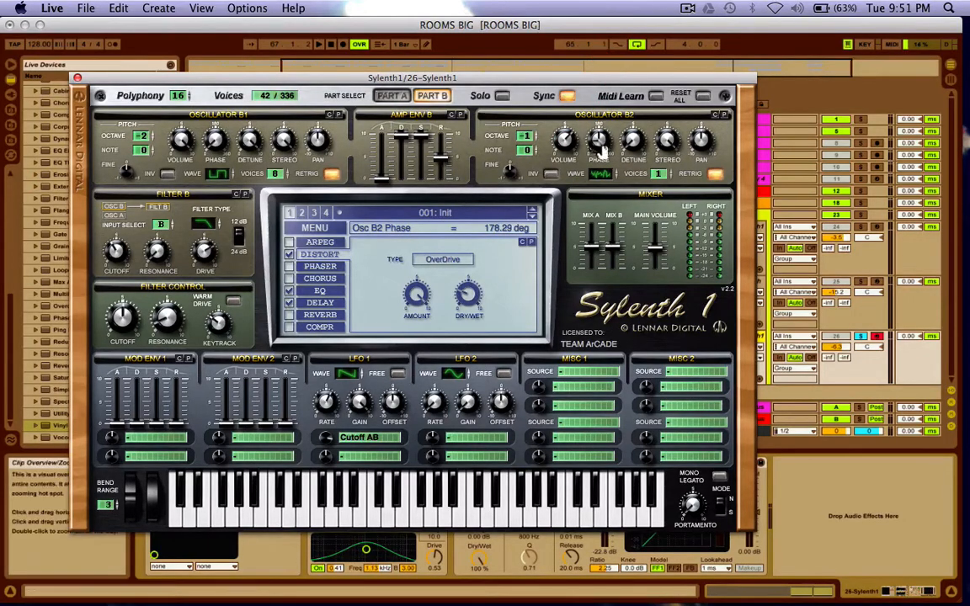
{"action": "key", "text": "space"}
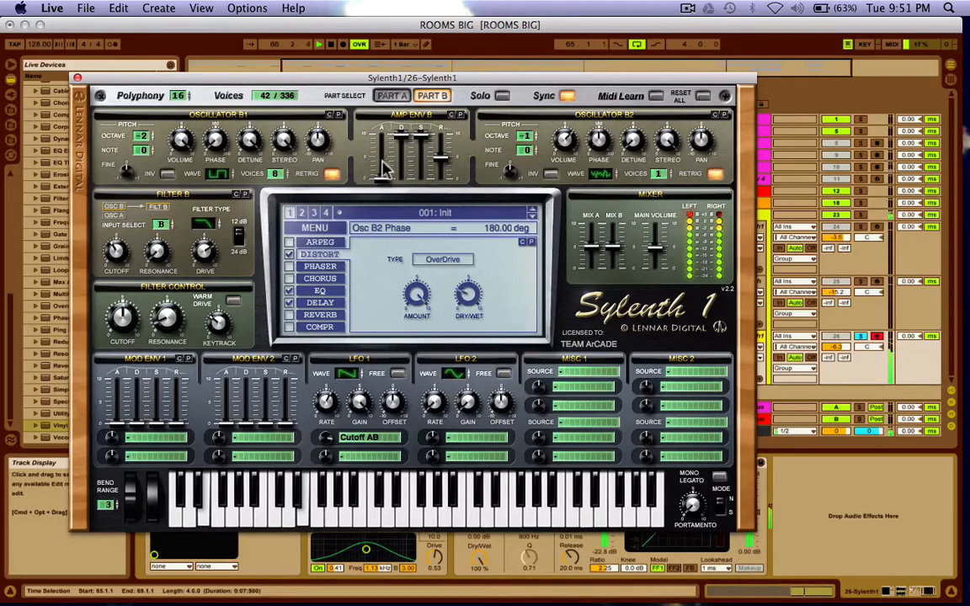
Shorten Amp Env B's decay to about 2.59, with attack at minimum and sustain at 10.00
{"action": "left_click_drag", "start_coordinate": [380, 150], "coordinate": [384, 193]}
{"action": "left_click_drag", "start_coordinate": [402, 134], "coordinate": [403, 233]}
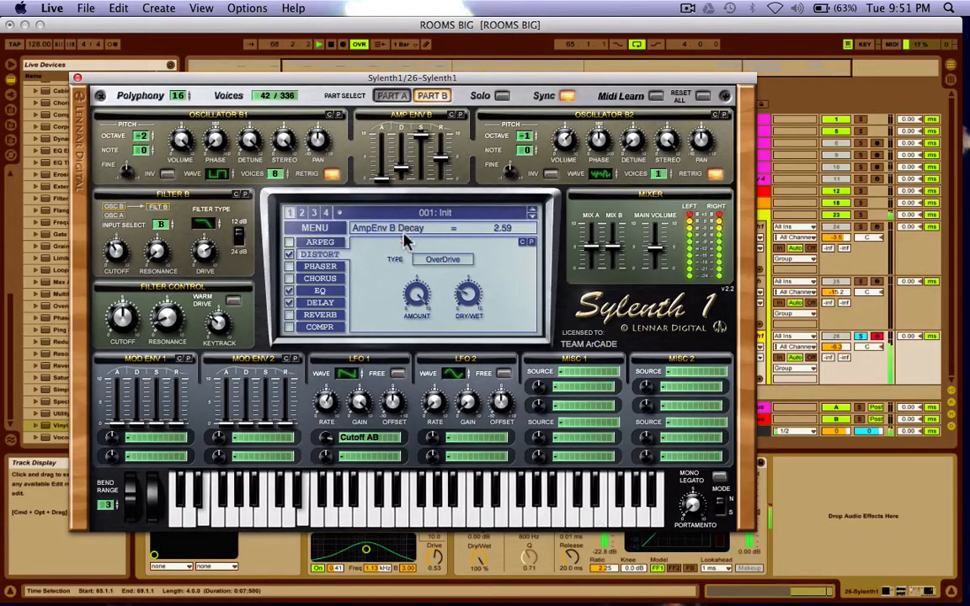
{"action": "left_click", "coordinate": [421, 135]}
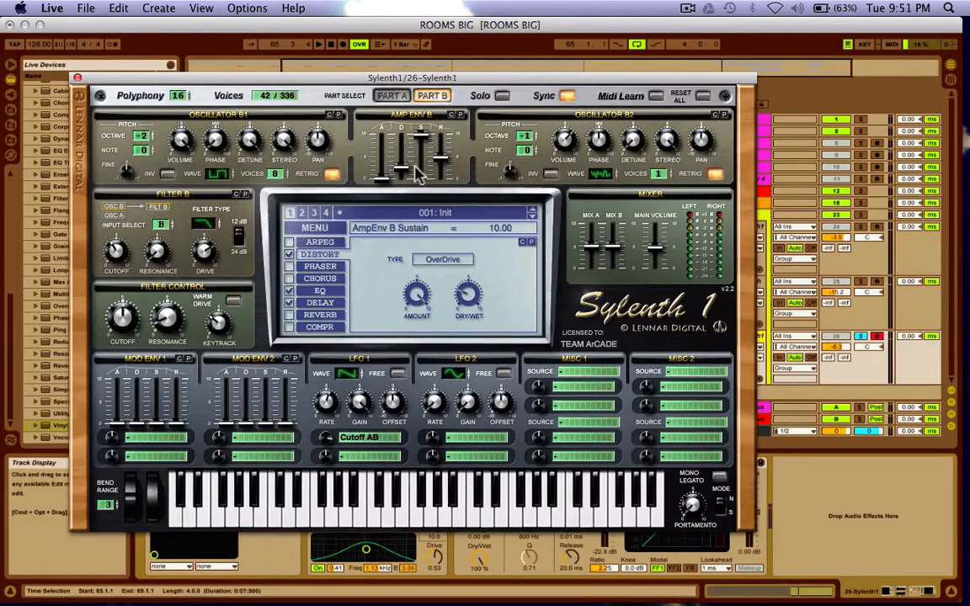
{"action": "left_click_drag", "start_coordinate": [402, 167], "coordinate": [401, 177]}
Switch to Part A, lower Amp Env A's decay to 2.36, and play the loop
{"action": "left_click", "coordinate": [401, 97]}
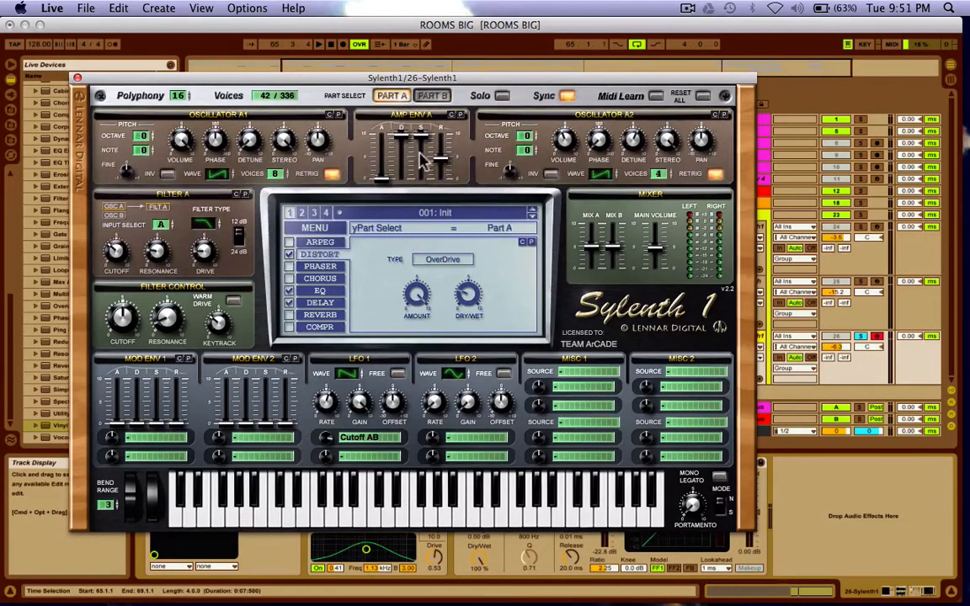
{"action": "left_click_drag", "start_coordinate": [400, 122], "coordinate": [404, 220]}
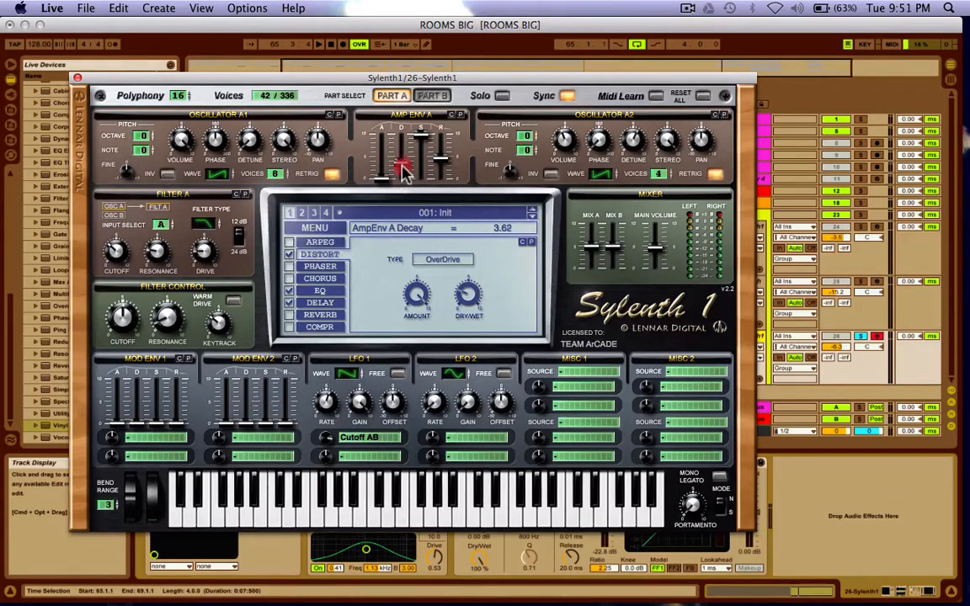
{"action": "left_click_drag", "start_coordinate": [402, 166], "coordinate": [406, 180]}
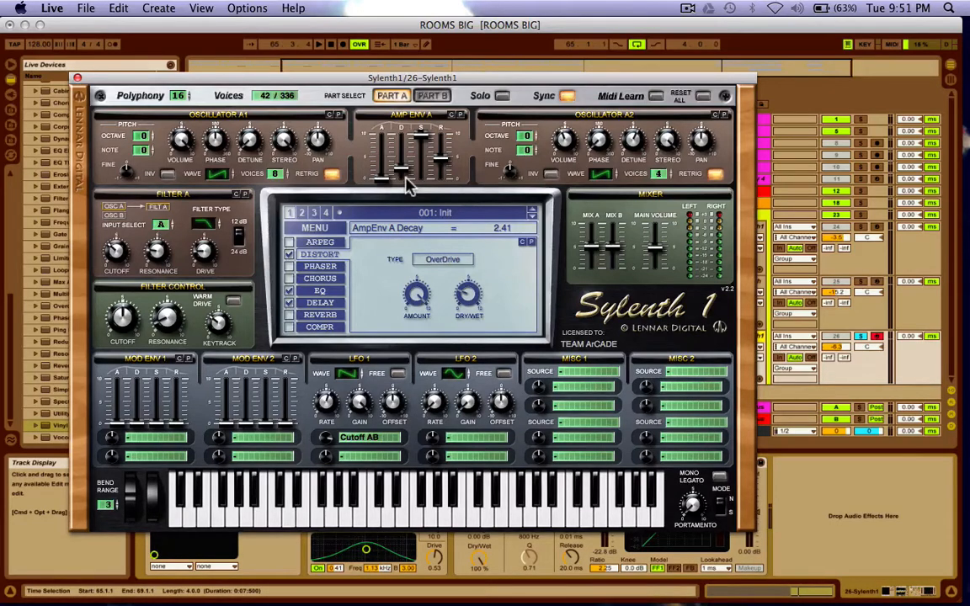
{"action": "key", "text": "space"}
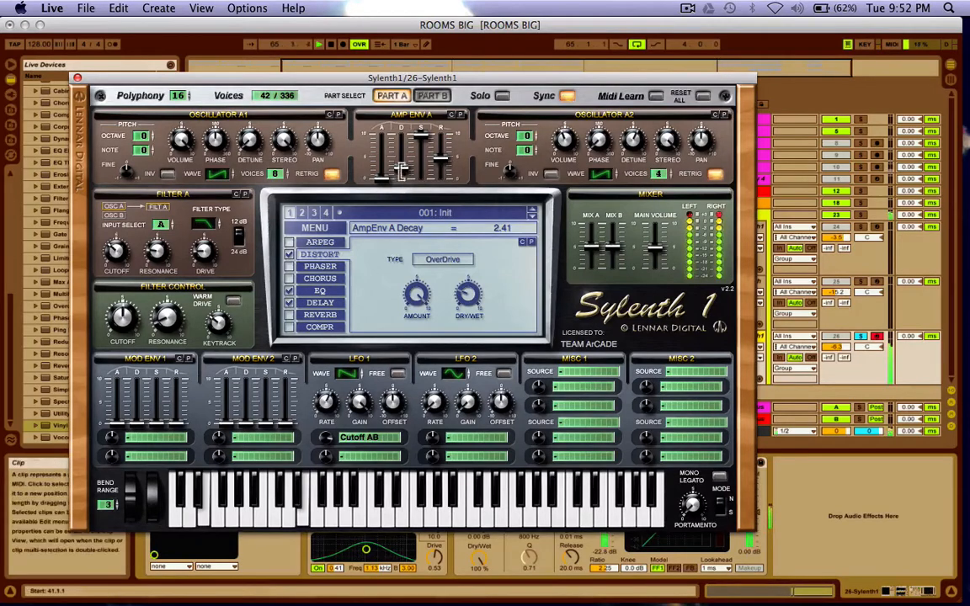
{"action": "mouse_move", "coordinate": [401, 169]}
{"action": "left_mouse_down"}
{"action": "mouse_move", "coordinate": [405, 203]}
{"action": "mouse_move", "coordinate": [410, 160]}
{"action": "mouse_move", "coordinate": [413, 169]}
{"action": "left_mouse_up"}
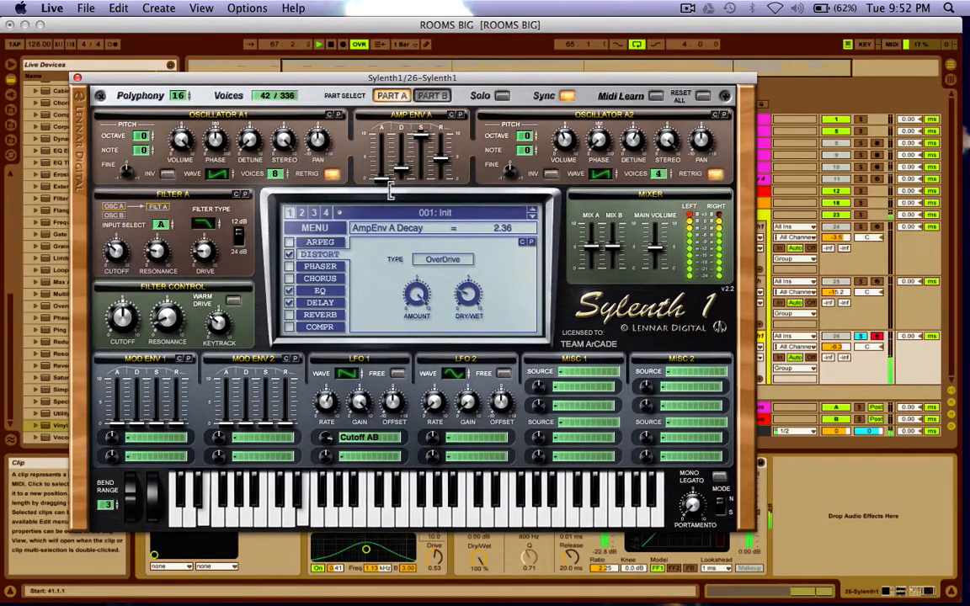
Try Pitch AB as LFO 1's second destination with an amount of 0.19, and clear the destination
{"action": "left_click", "coordinate": [355, 456]}
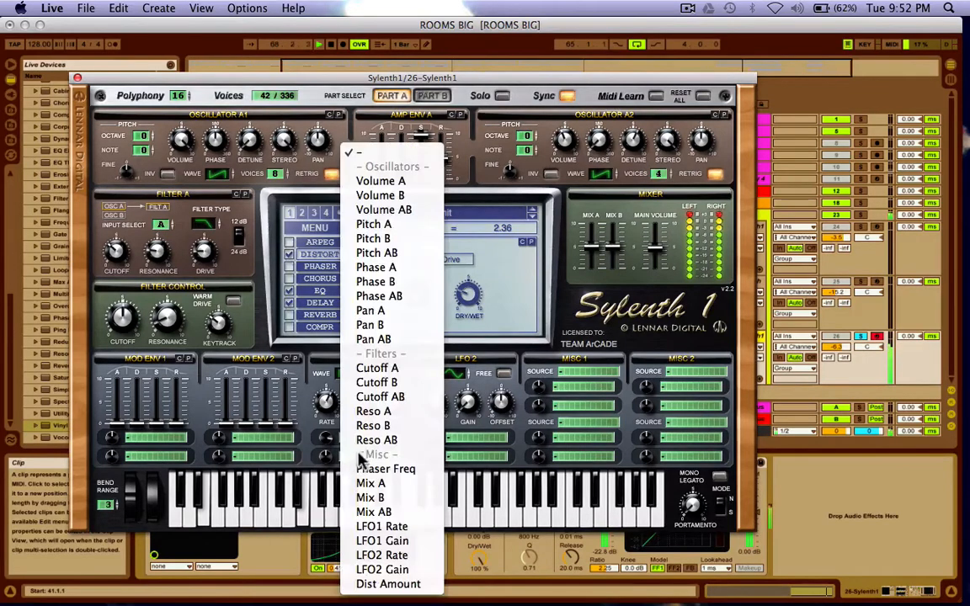
{"action": "left_click", "coordinate": [385, 254]}
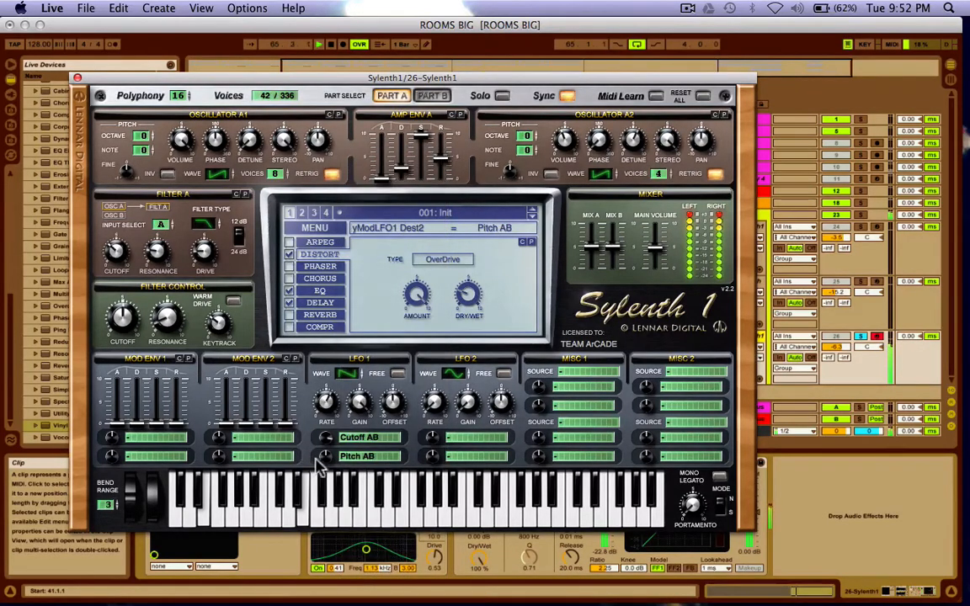
{"action": "mouse_move", "coordinate": [326, 456]}
{"action": "left_mouse_down"}
{"action": "mouse_move", "coordinate": [321, 379]}
{"action": "mouse_move", "coordinate": [321, 451]}
{"action": "mouse_move", "coordinate": [324, 466]}
{"action": "mouse_move", "coordinate": [327, 402]}
{"action": "mouse_move", "coordinate": [337, 472]}
{"action": "left_mouse_up"}
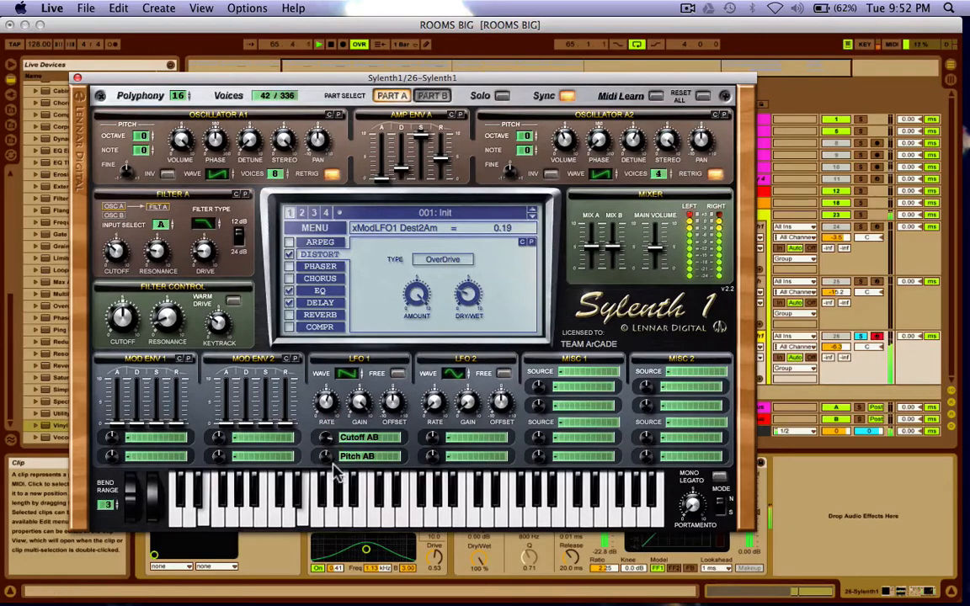
{"action": "left_click", "coordinate": [358, 454]}
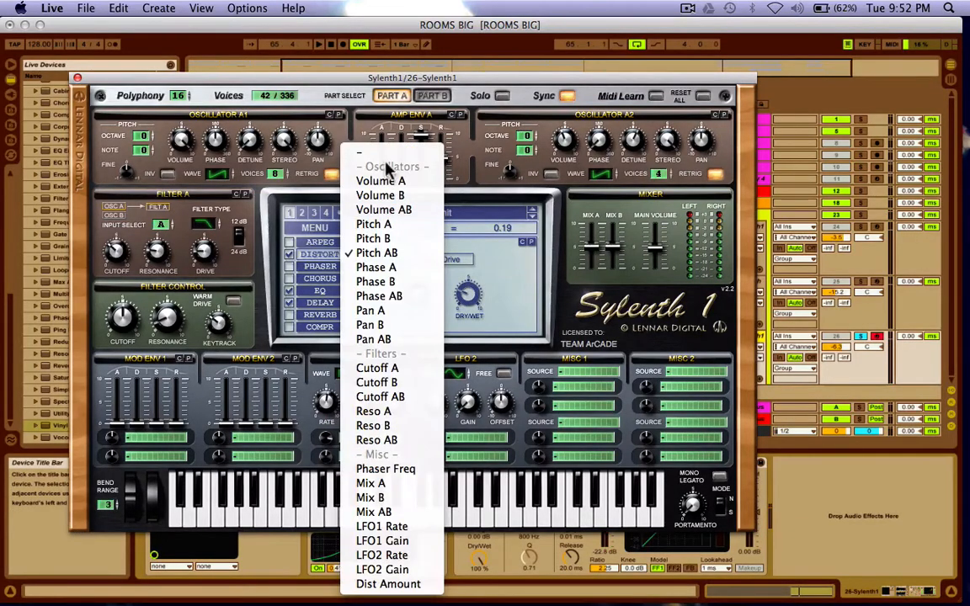
{"action": "left_click", "coordinate": [345, 136]}
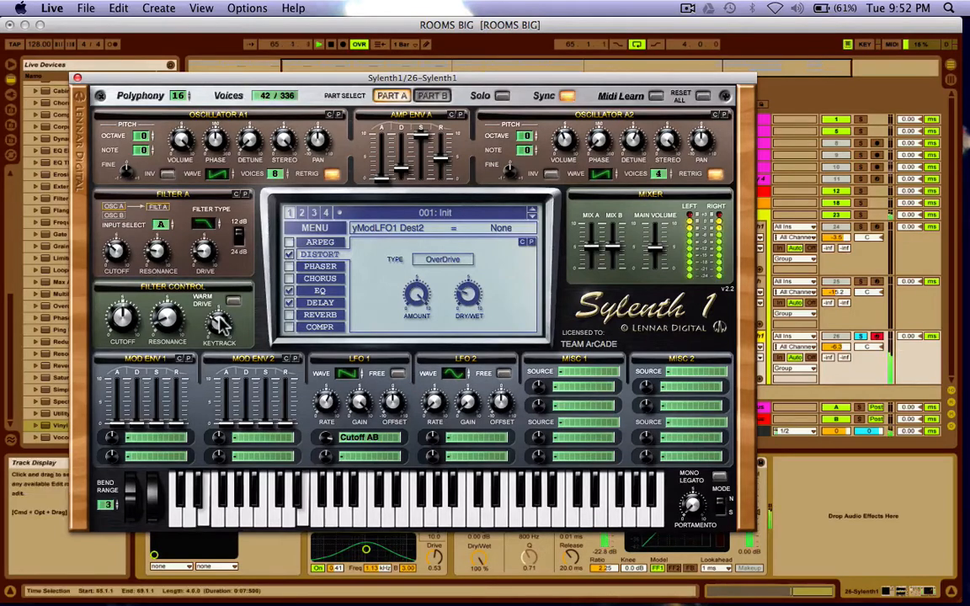
Try Filter Control's Keytrack at its full and zero amounts while playing the loop
{"action": "mouse_move", "coordinate": [218, 323]}
{"action": "left_mouse_down"}
{"action": "mouse_move", "coordinate": [202, 221]}
{"action": "mouse_move", "coordinate": [221, 301]}
{"action": "left_mouse_up"}
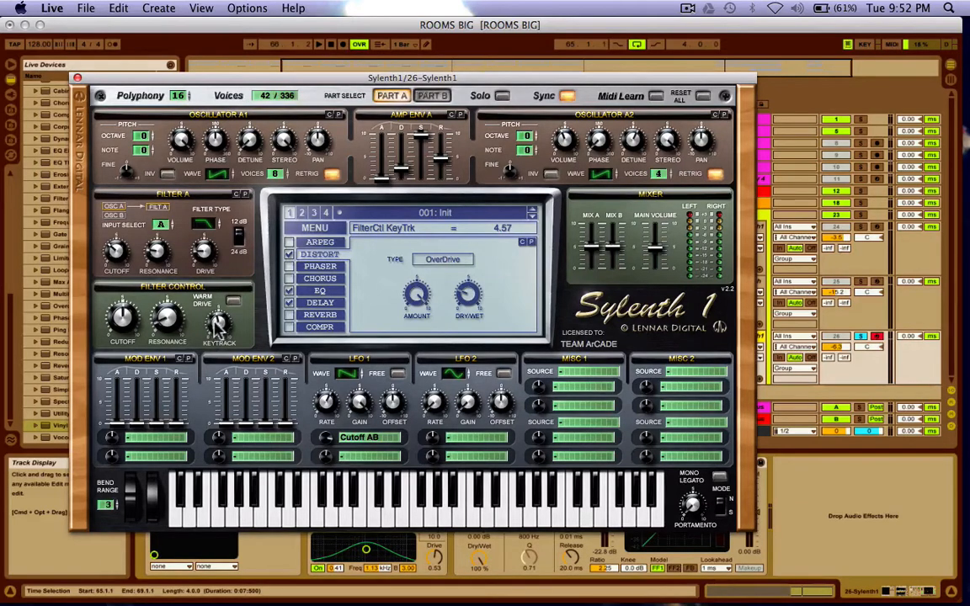
{"action": "left_click_drag", "start_coordinate": [202, 296], "coordinate": [218, 181]}
{"action": "key", "text": "space"}
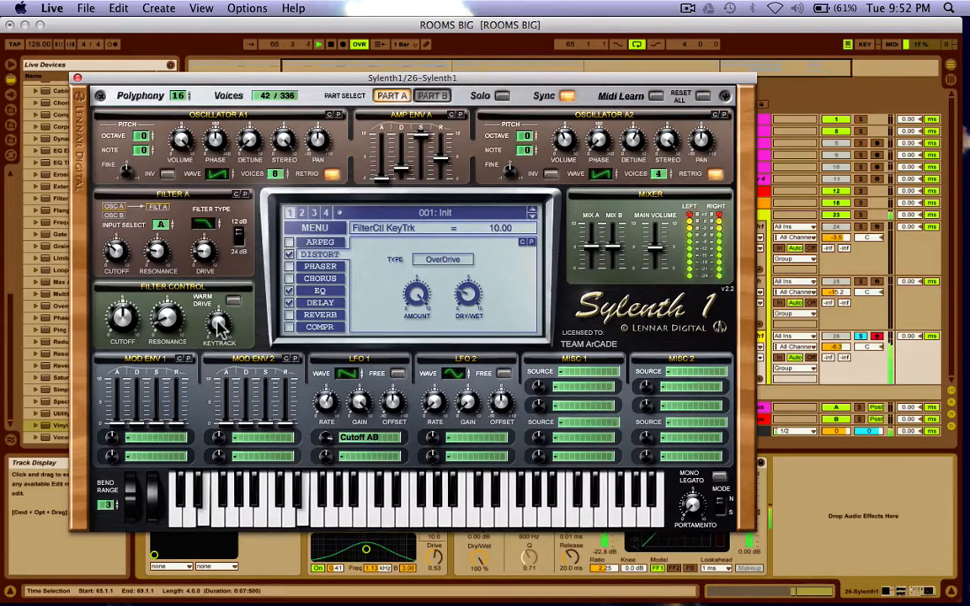
{"action": "left_click_drag", "start_coordinate": [218, 329], "coordinate": [228, 557]}
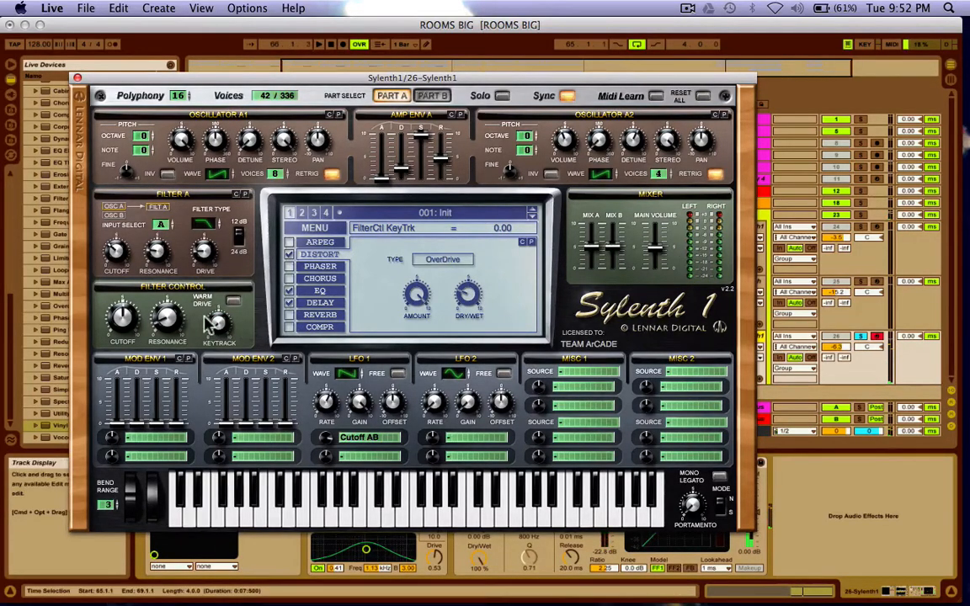
Sweep Filter Control's Cutoff between its extremes during playback and set it to 153.26 Hz
{"action": "left_click_drag", "start_coordinate": [122, 313], "coordinate": [152, 168]}
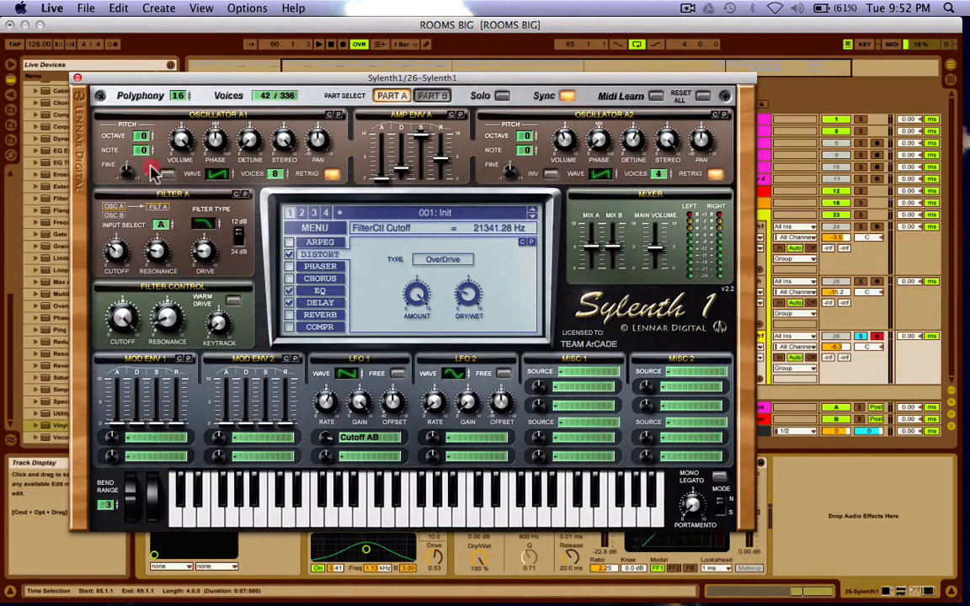
{"action": "left_click_drag", "start_coordinate": [124, 320], "coordinate": [113, 434]}
{"action": "key", "text": "space"}
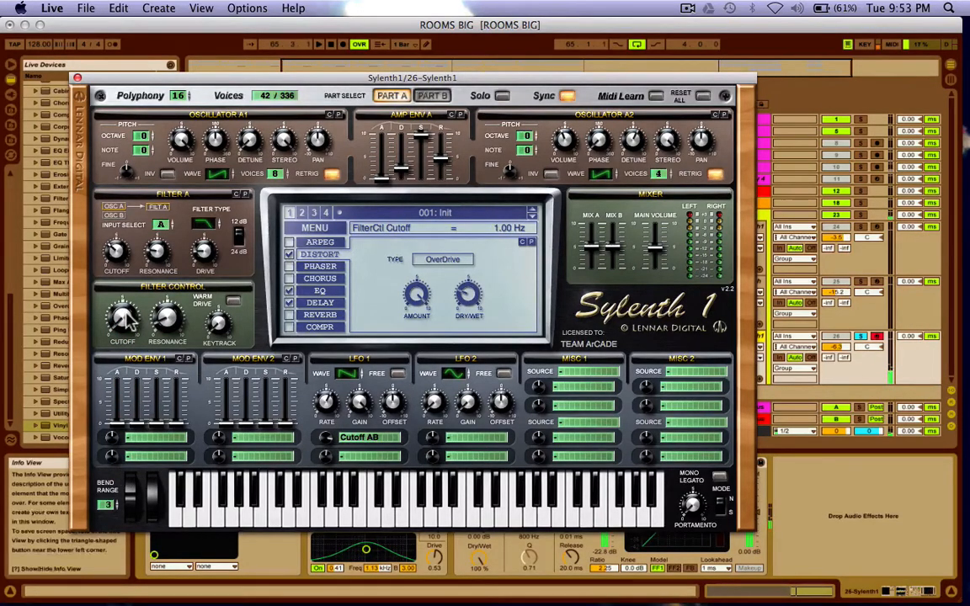
{"action": "left_click_drag", "start_coordinate": [120, 316], "coordinate": [116, 239]}
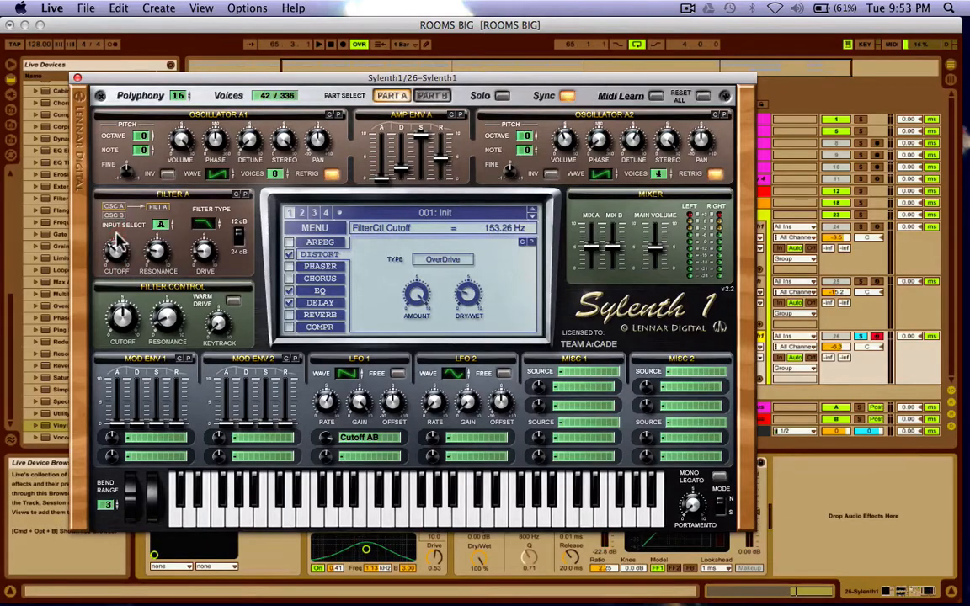
{"action": "key", "text": "space"}
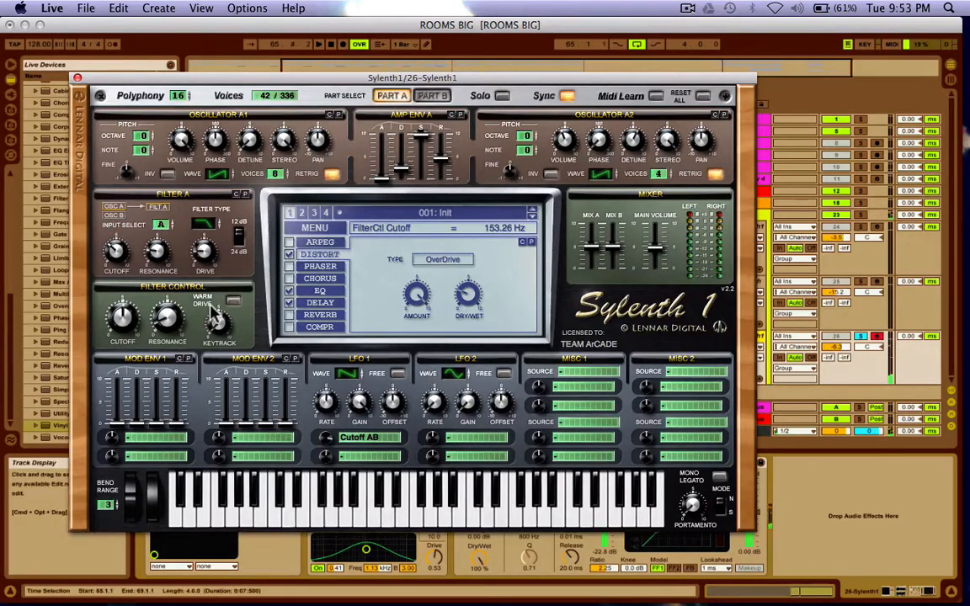
Turn on Filter Control's Warm Drive and try several Keytrack amounts, ending at 7.76
{"action": "left_click_drag", "start_coordinate": [217, 320], "coordinate": [226, 128]}
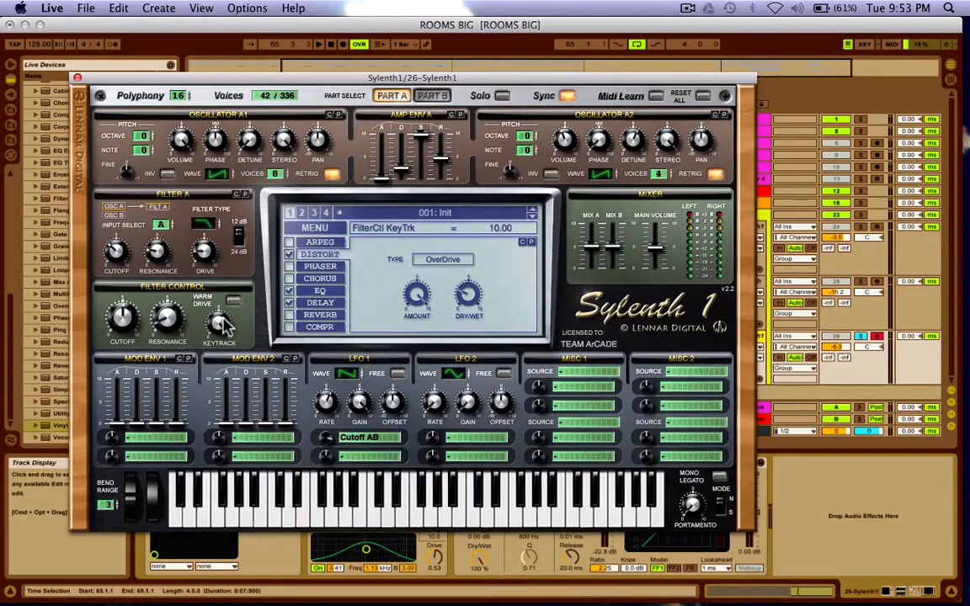
{"action": "left_click_drag", "start_coordinate": [223, 324], "coordinate": [219, 334]}
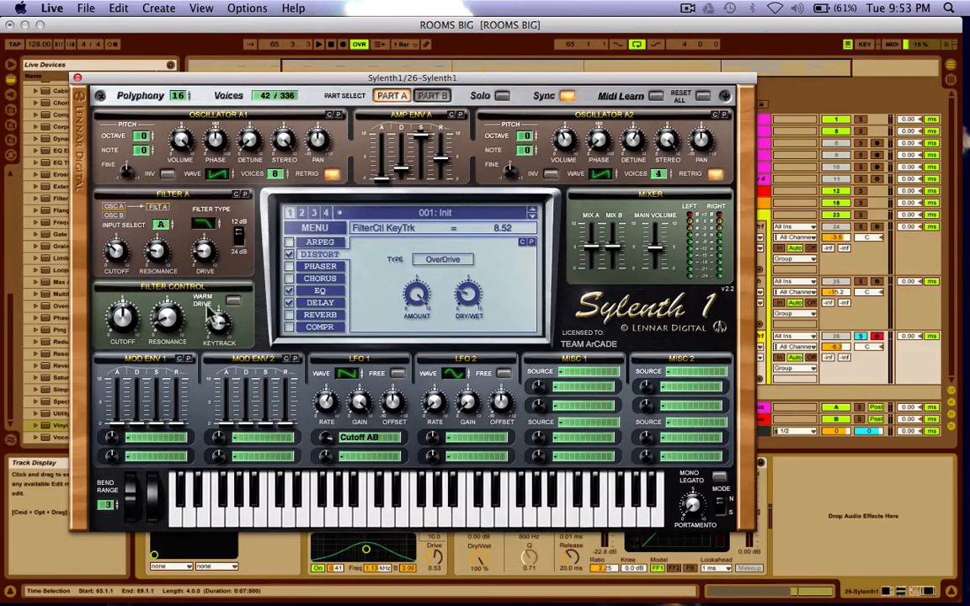
{"action": "left_click_drag", "start_coordinate": [214, 320], "coordinate": [209, 352]}
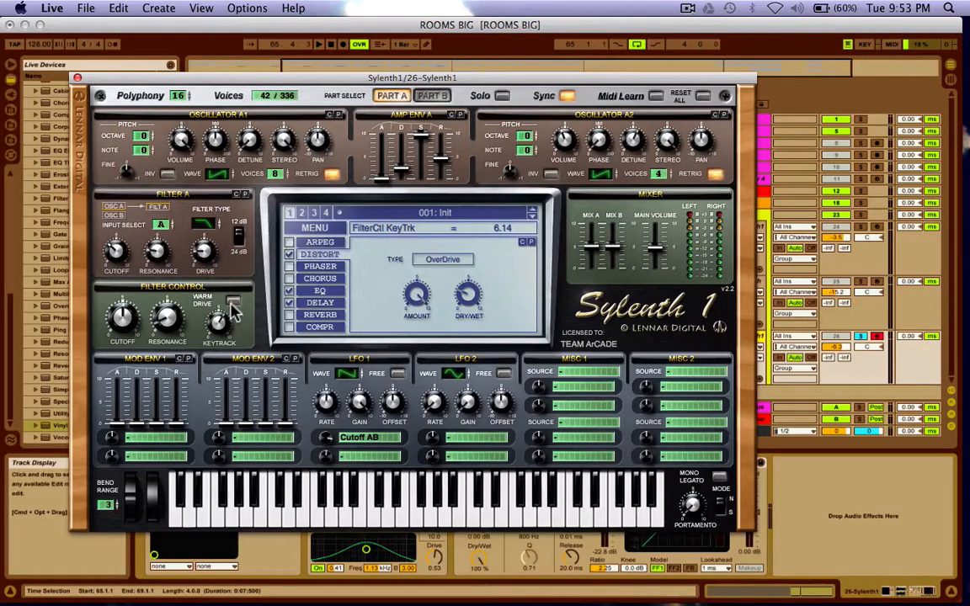
{"action": "left_click", "coordinate": [233, 304]}
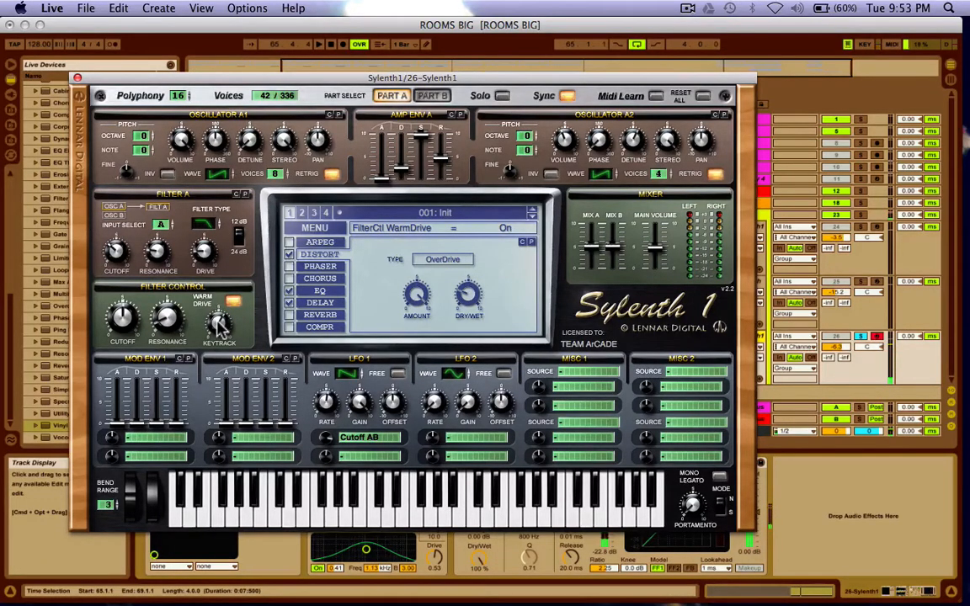
{"action": "left_click", "coordinate": [219, 324]}
{"action": "left_click_drag", "start_coordinate": [218, 300], "coordinate": [219, 296]}
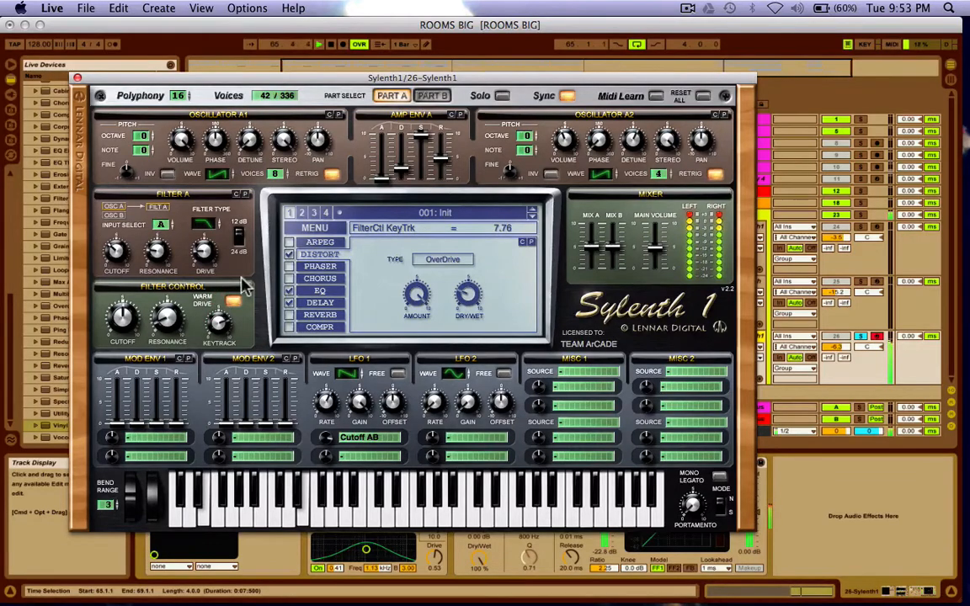
Sweep Filter A's Drive down and back up during playback, ending at 2.43
{"action": "left_click_drag", "start_coordinate": [205, 251], "coordinate": [184, 431]}
{"action": "left_click_drag", "start_coordinate": [202, 252], "coordinate": [201, 222]}
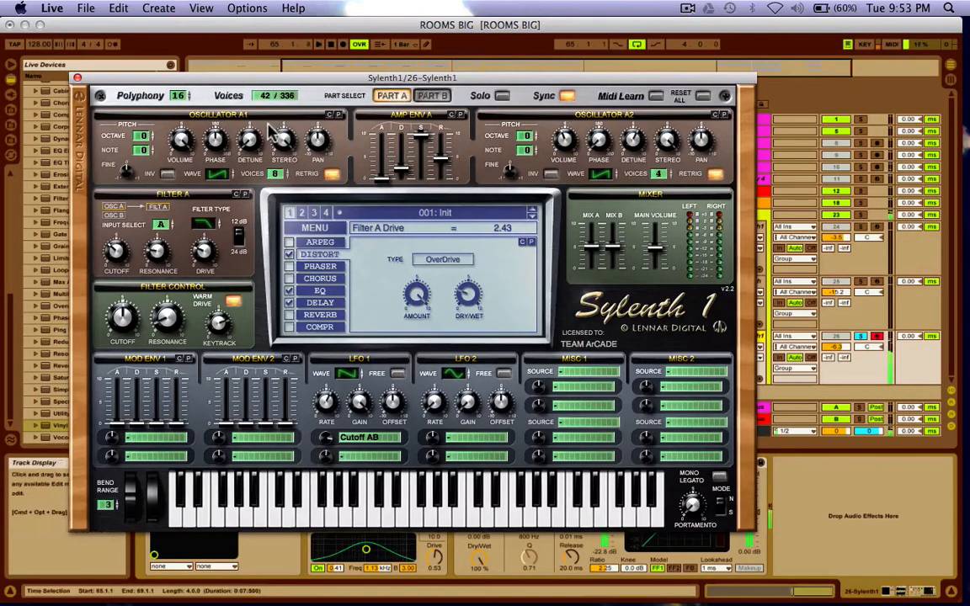
Set Oscillator A1's Detune to 5.43 while playing the loop, and set Oscillator A2's wave to Saw
{"action": "left_click_drag", "start_coordinate": [250, 142], "coordinate": [246, 48]}
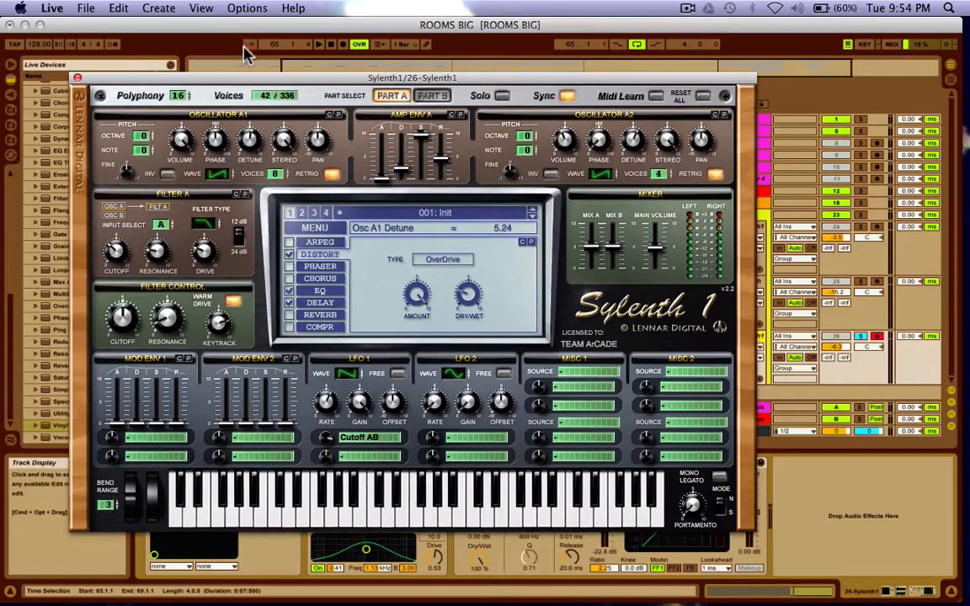
{"action": "key", "text": "space"}
{"action": "mouse_move", "coordinate": [249, 139]}
{"action": "left_mouse_down"}
{"action": "mouse_move", "coordinate": [245, 95]}
{"action": "mouse_move", "coordinate": [250, 150]}
{"action": "mouse_move", "coordinate": [244, 132]}
{"action": "left_mouse_up"}
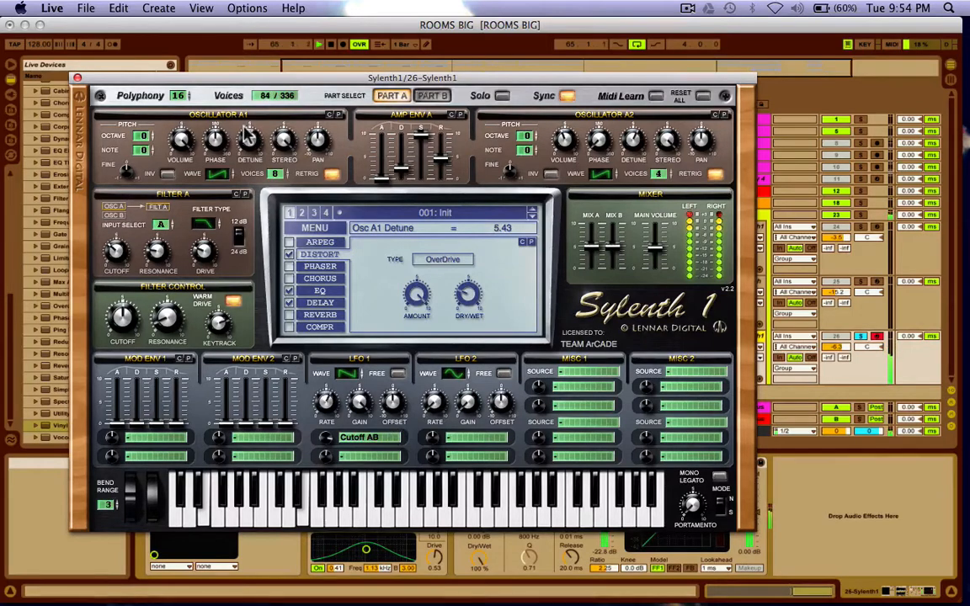
{"action": "mouse_move", "coordinate": [600, 173]}
{"action": "left_mouse_down"}
{"action": "mouse_move", "coordinate": [607, 132]}
{"action": "mouse_move", "coordinate": [610, 187]}
{"action": "mouse_move", "coordinate": [611, 169]}
{"action": "mouse_move", "coordinate": [598, 172]}
{"action": "left_mouse_up"}
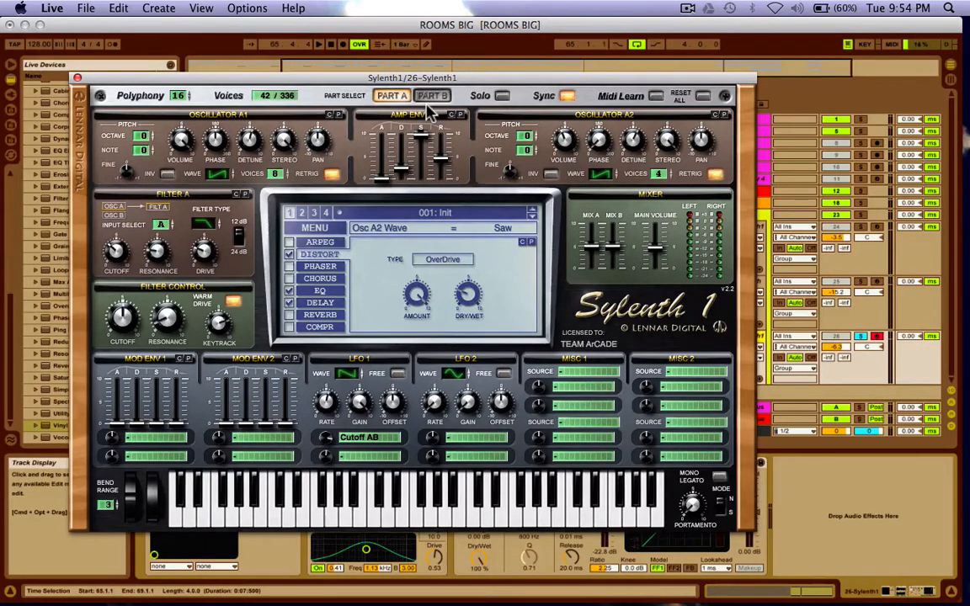
Toggle the Distort effect off and on, turn off the Delay effect, and close the Sylenth1 window
{"action": "left_click", "coordinate": [289, 255]}
{"action": "left_click", "coordinate": [290, 254]}
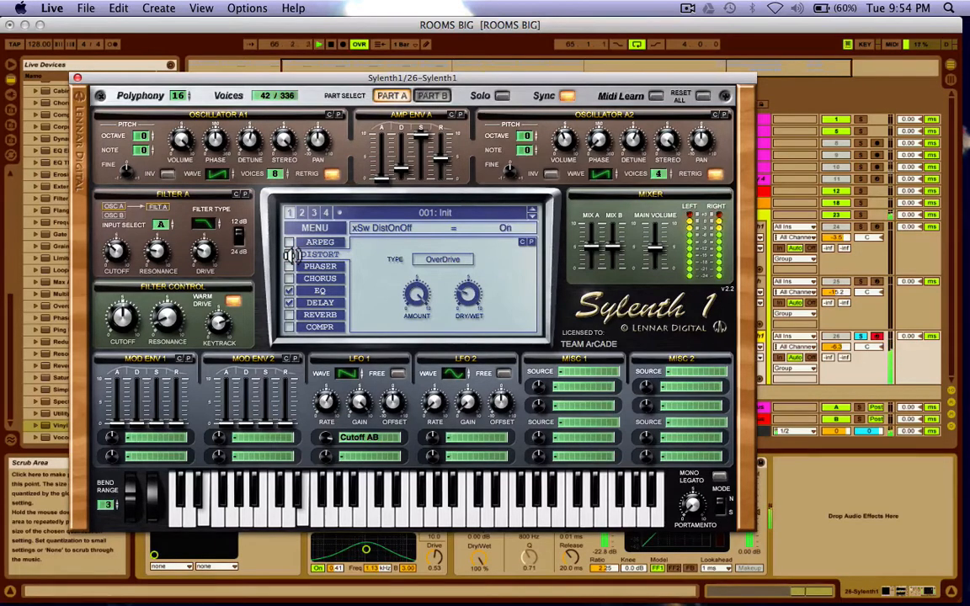
{"action": "left_click", "coordinate": [289, 302]}
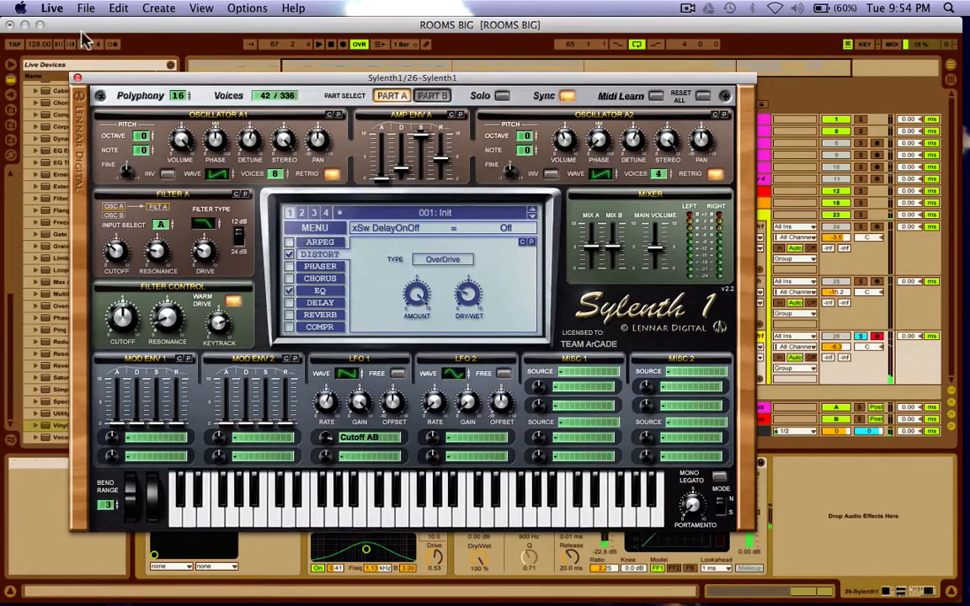
{"action": "left_click", "coordinate": [75, 78]}
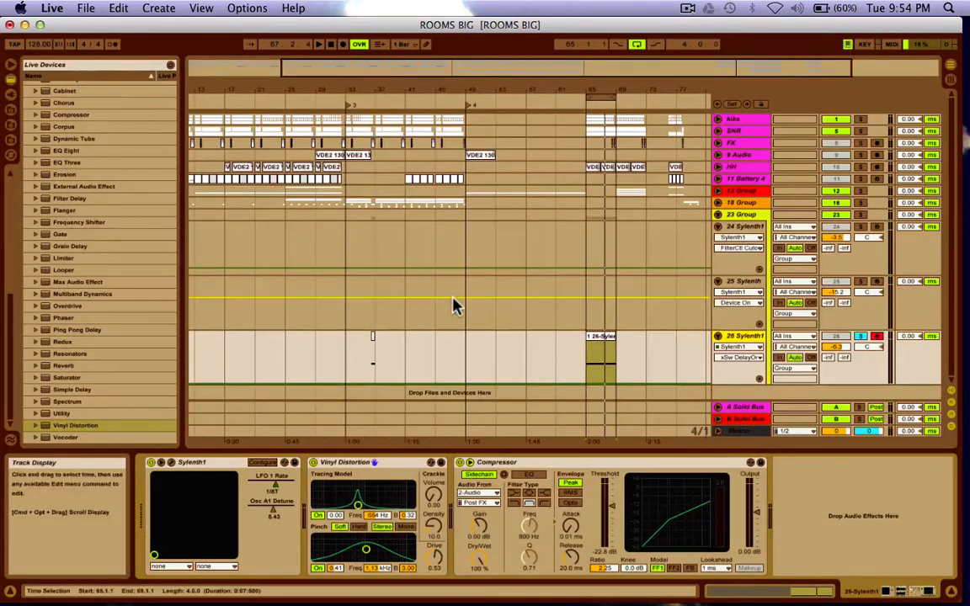